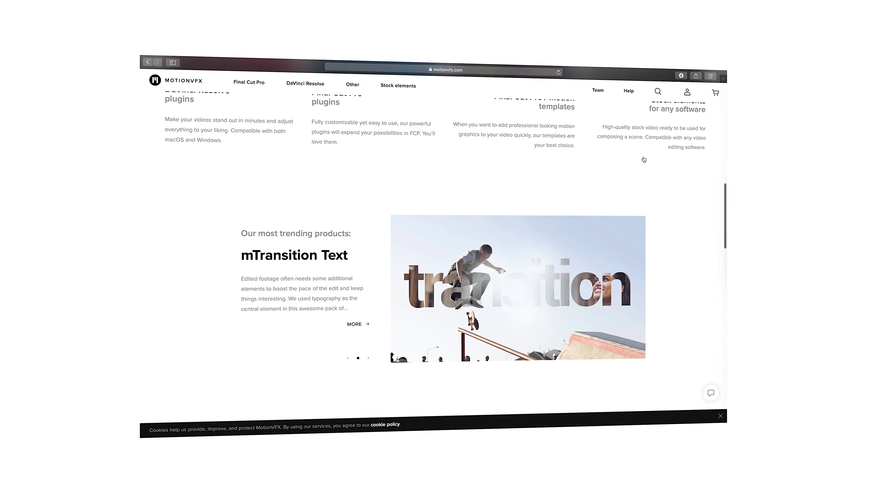
scroll(644, 159, "down", 10)
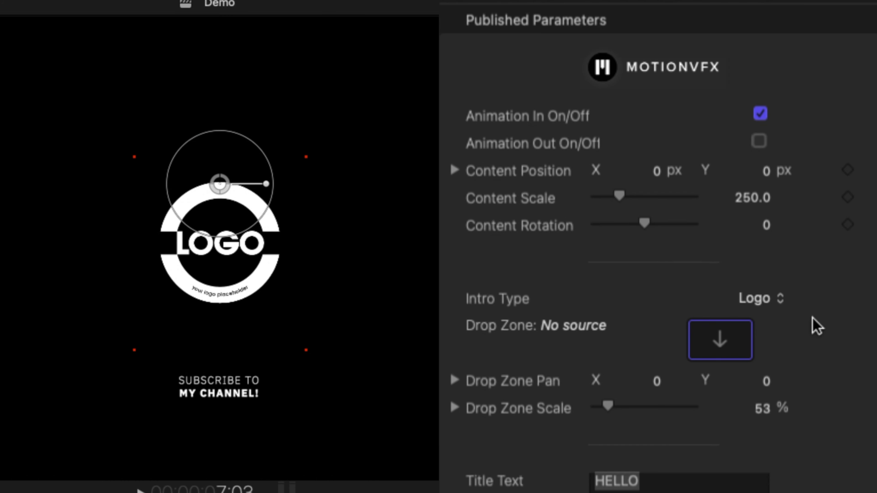
Step: Scroll the motionvfx.com home page down to the trending products carousel featuring mTransition Text
left_click(769, 297)
left_click(777, 330)
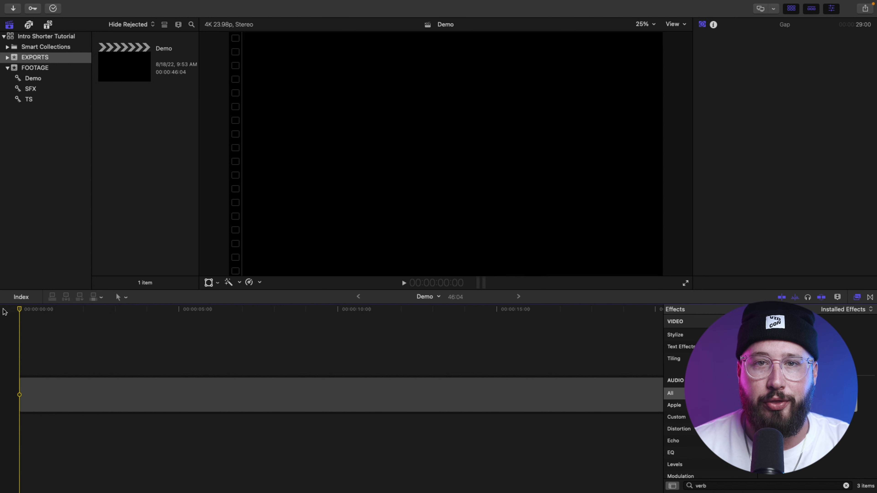
Step: Place the Softbox VS LED Panel FIX 2 clip from the Demo collection at the timeline start
left_click(41, 58)
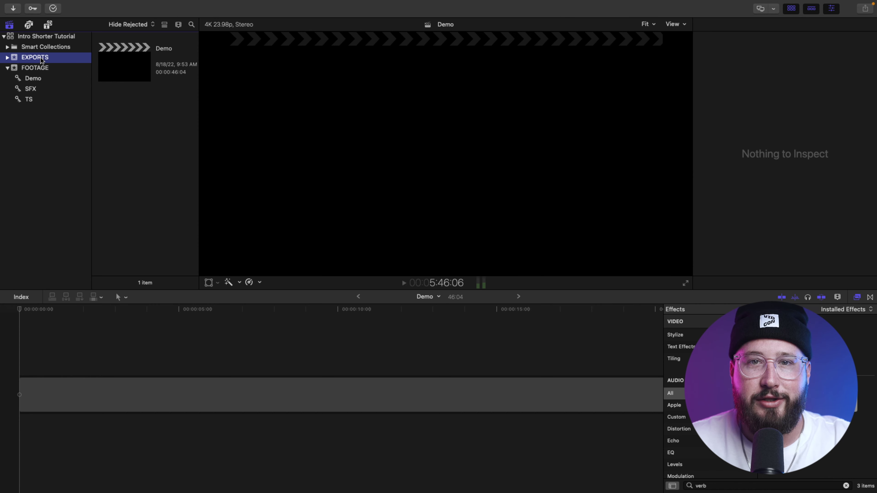
left_click(37, 79)
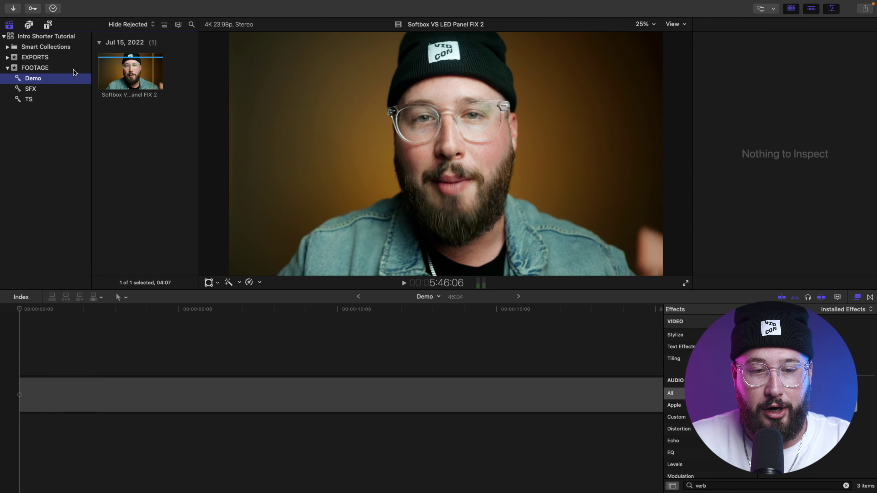
left_click_drag(130, 70, 16, 349)
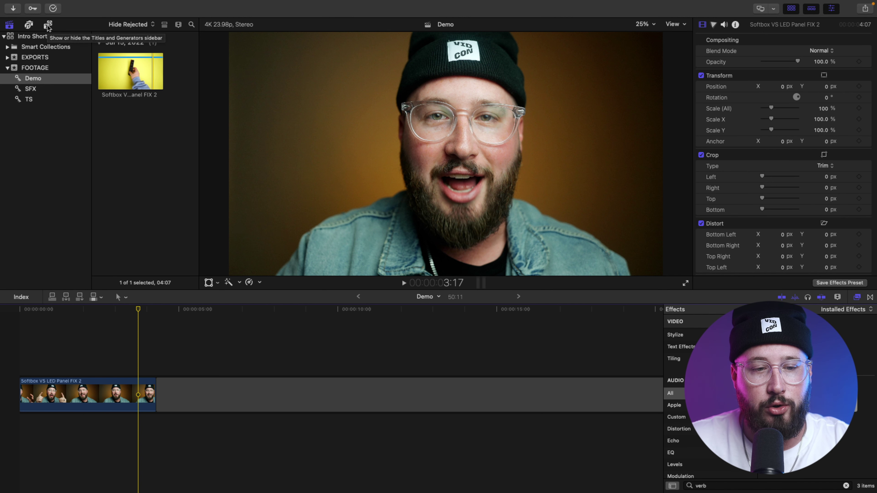
Step: Show the mChannel Modern title pack in the Titles browser and scroll to its Intros group
left_click(48, 25)
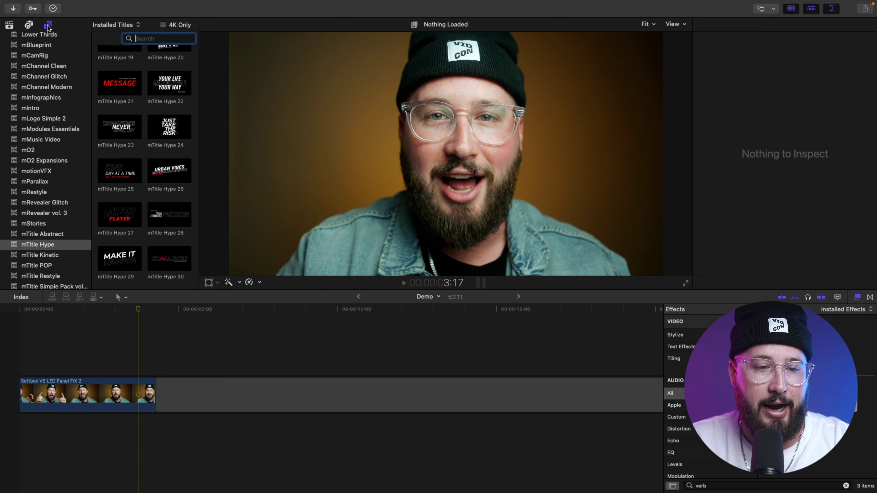
scroll(63, 153, "down", 5)
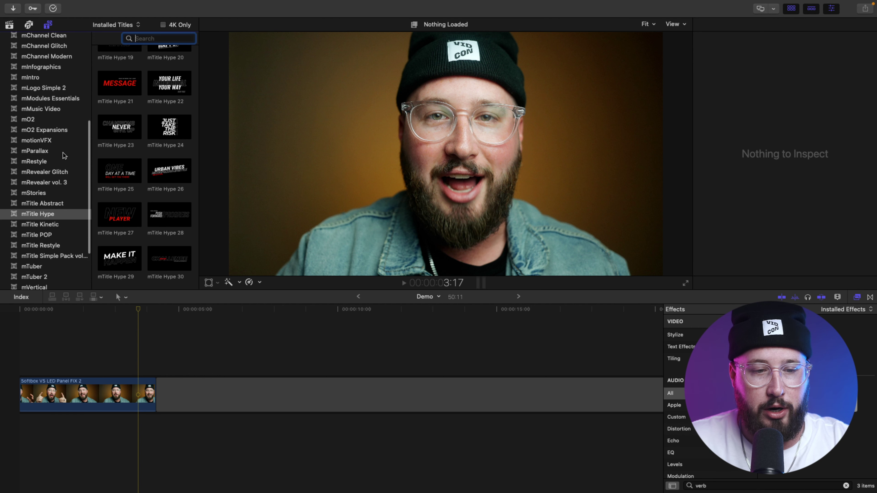
scroll(63, 153, "up", 1)
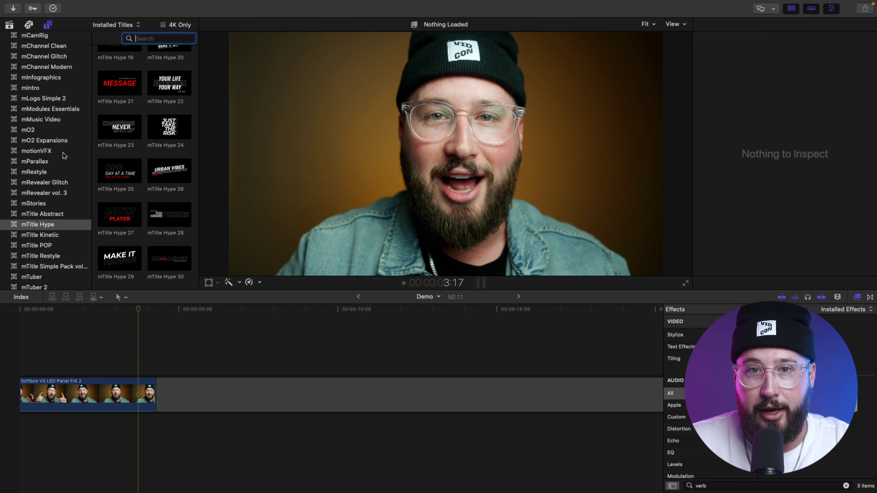
scroll(63, 153, "up", 7)
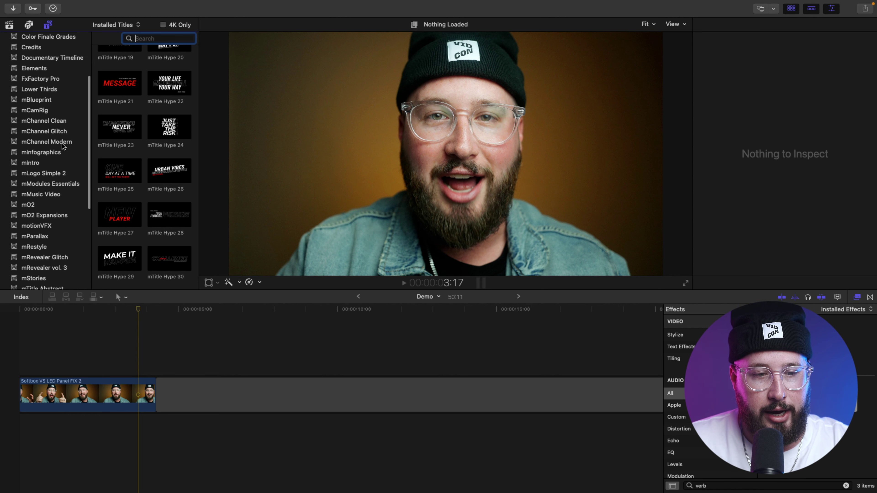
left_click(60, 143)
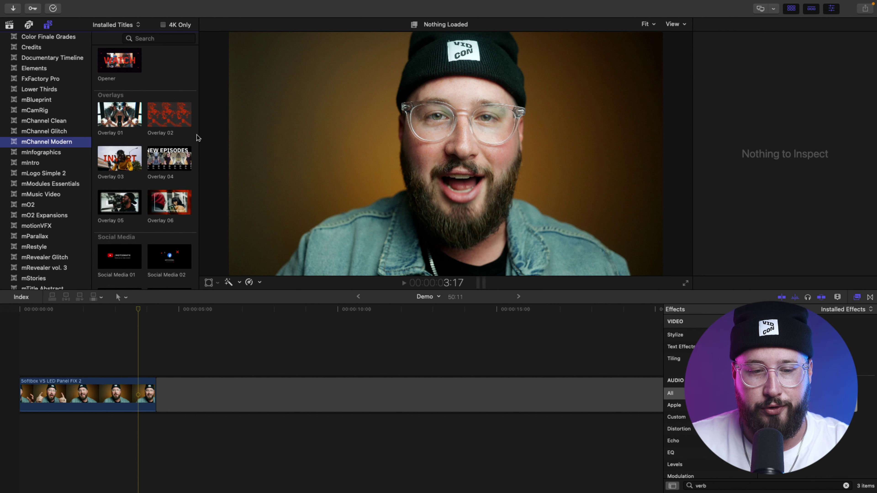
scroll(197, 135, "down", 10)
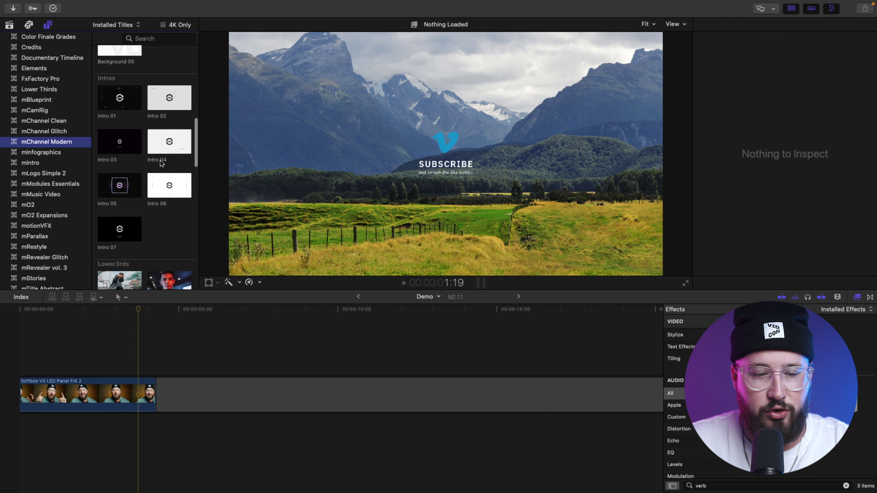
Step: Place Intro 07 above the talking-head clip and play it back to preview the animation
left_click(119, 196)
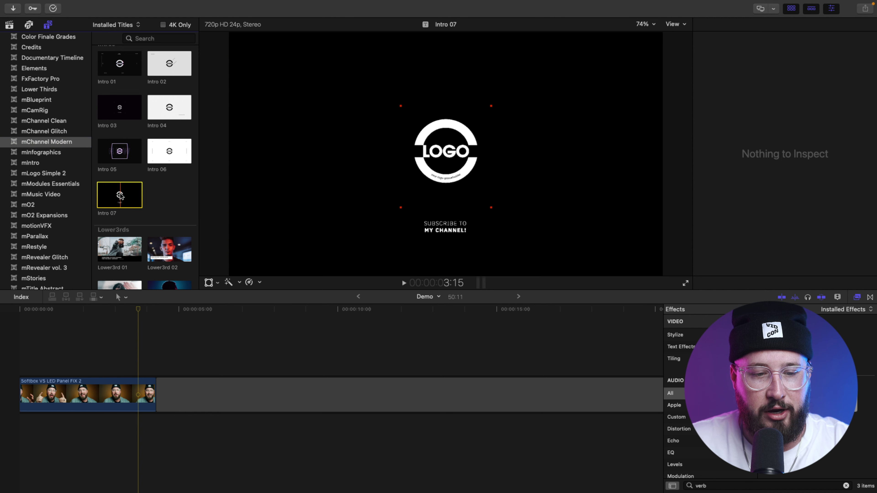
left_click_drag(117, 197, 128, 367)
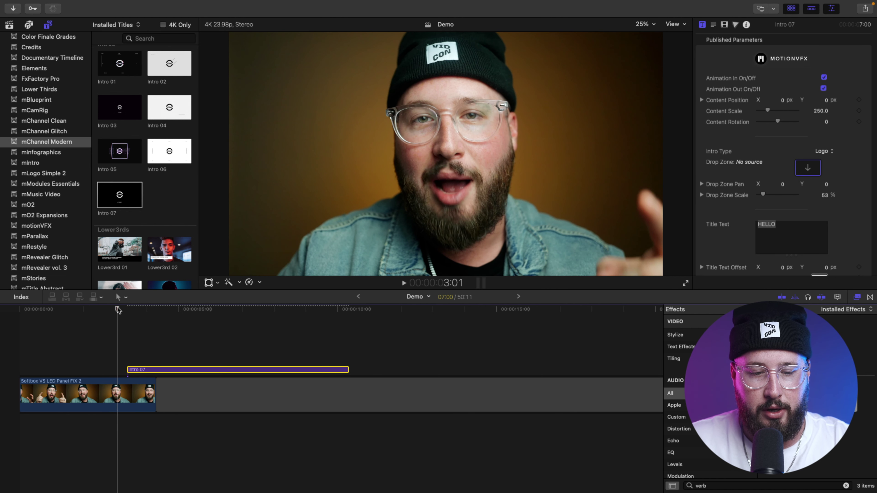
key("space")
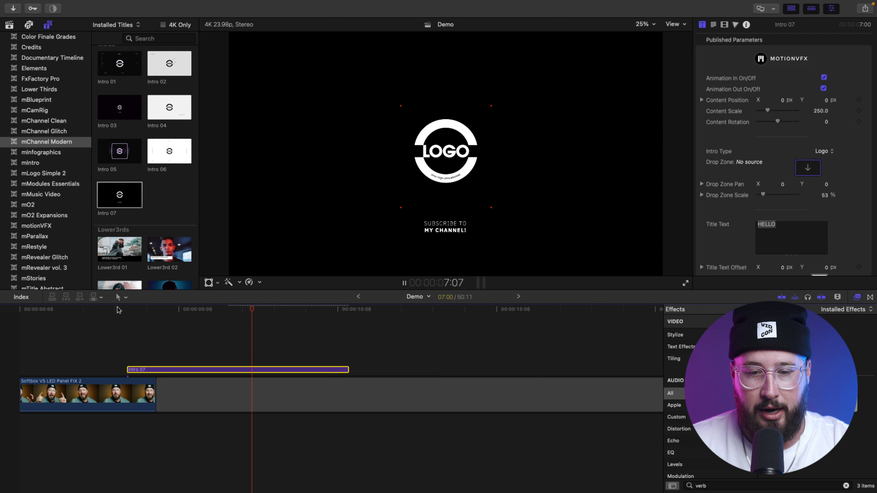
key("space")
left_click(247, 310)
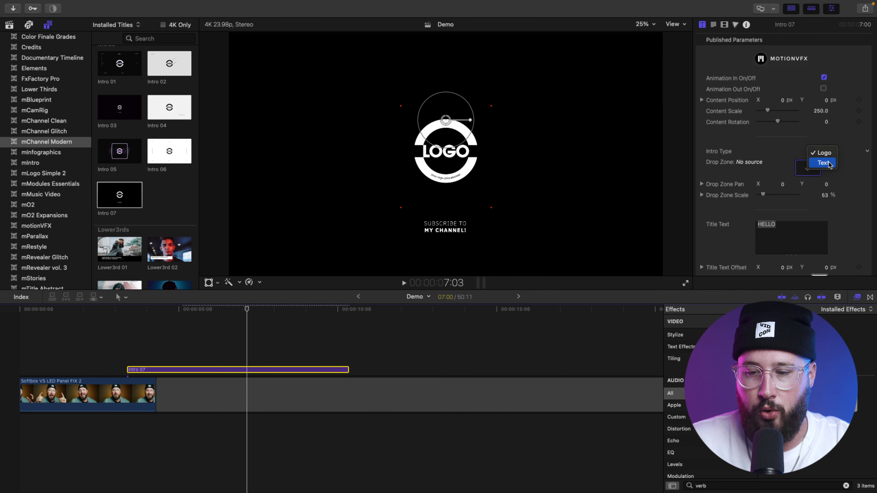
Step: Switch Intro Type to Text and replace the HELLO title text with MY CHANNEL
left_click(829, 163)
left_click(799, 237)
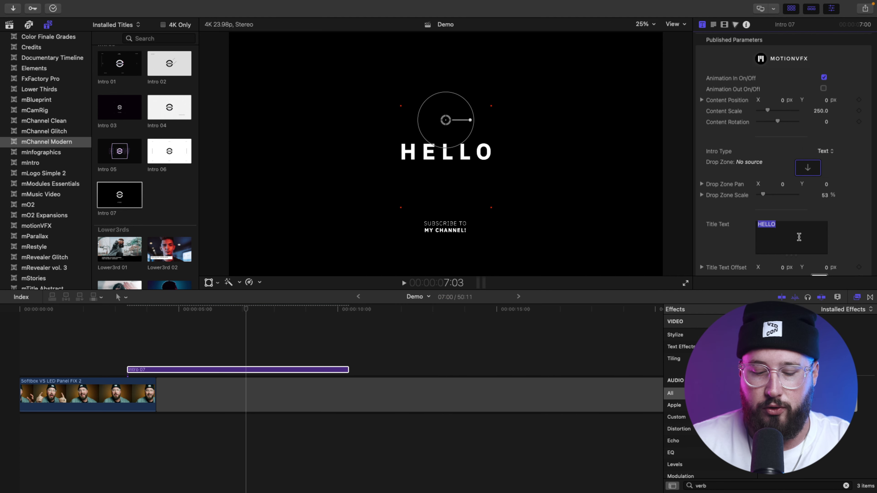
type("MY CHANNEL")
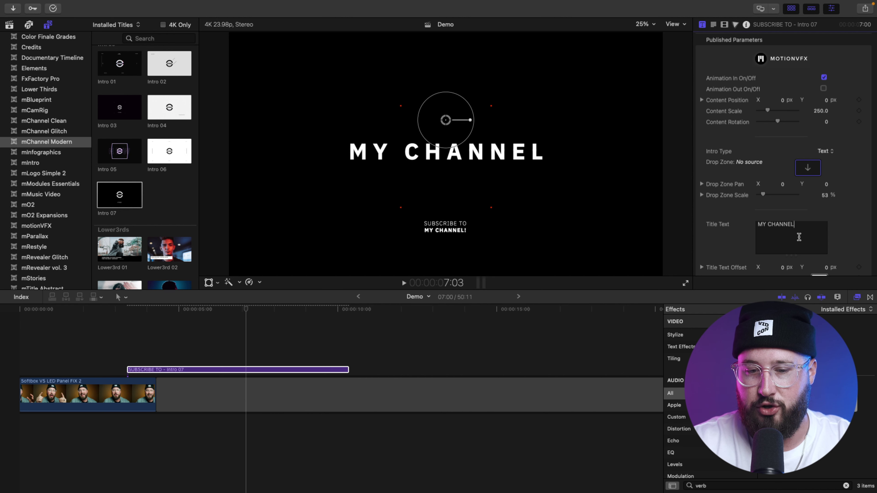
scroll(794, 207, "down", 5)
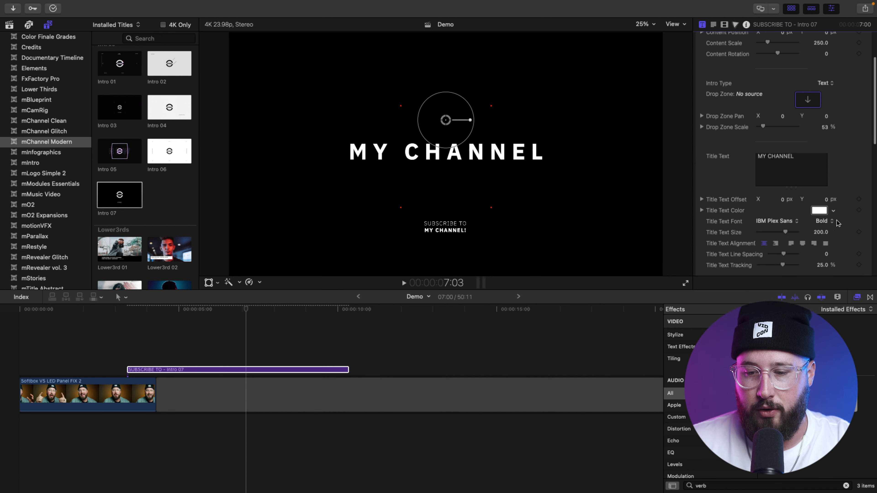
Step: Set the title font to Helvetica Neue Bold
left_click(790, 214)
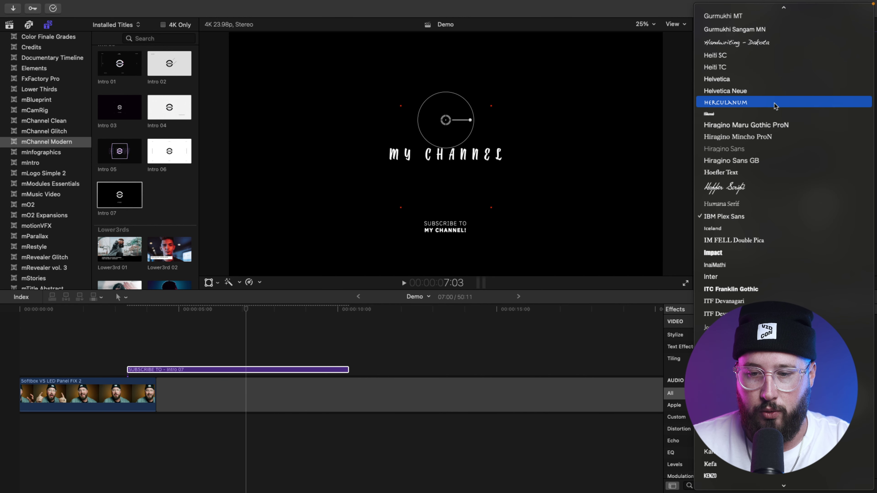
left_click(767, 92)
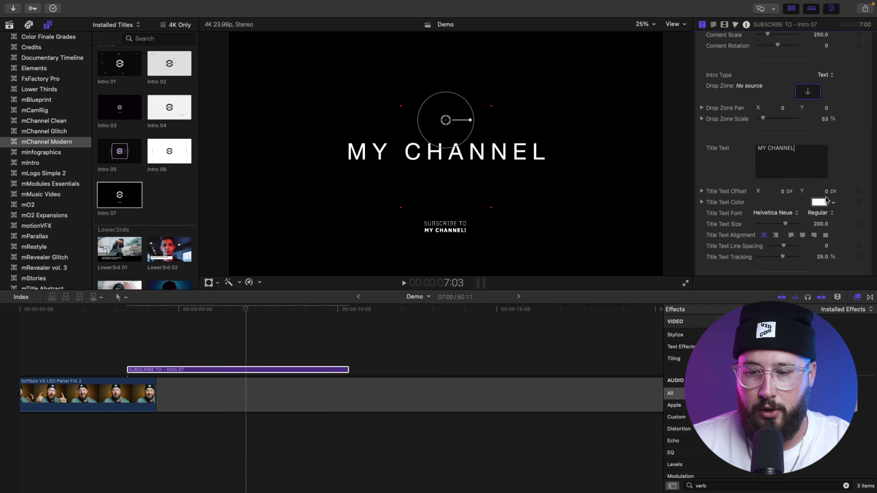
left_click(828, 214)
left_click(828, 325)
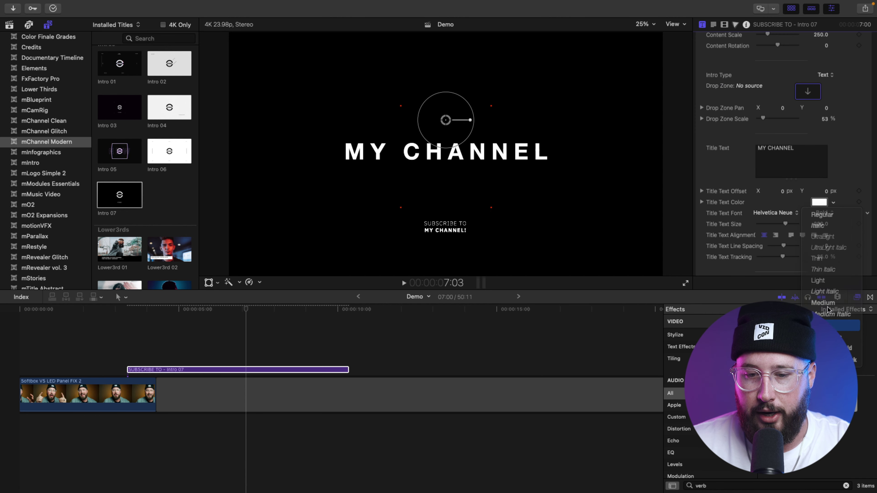
left_click(777, 158)
scroll(794, 172, "down", 5)
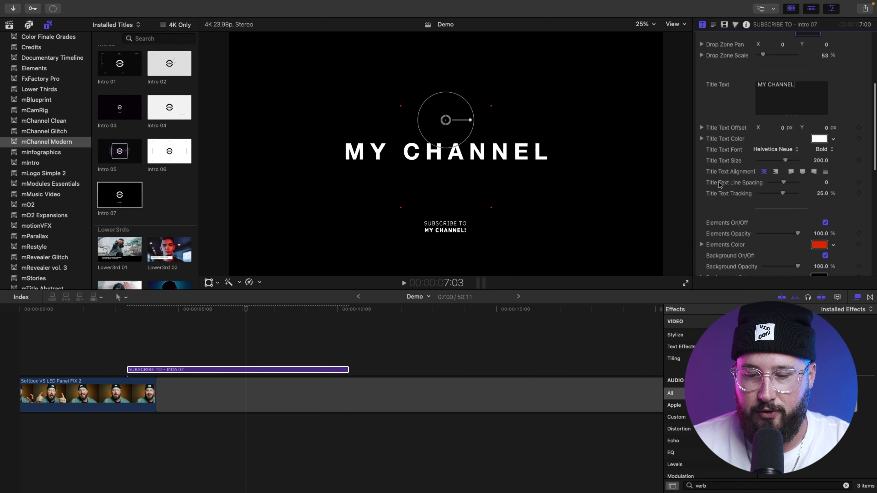
Step: Change the Elements Color from red to Magenta
left_click(819, 167)
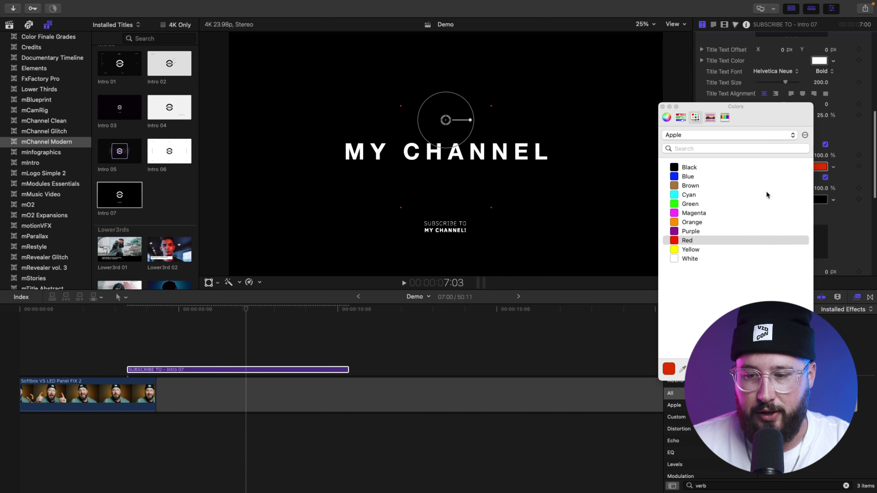
left_click(706, 213)
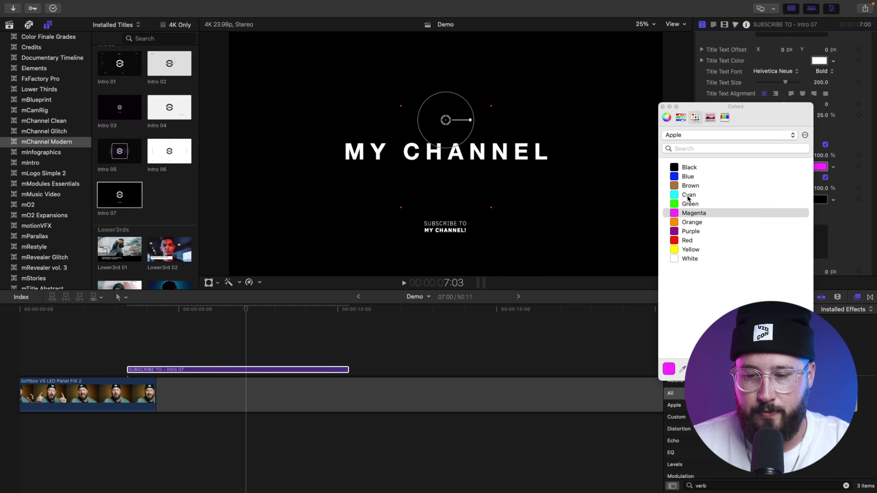
left_click(662, 106)
scroll(783, 140, "down", 4)
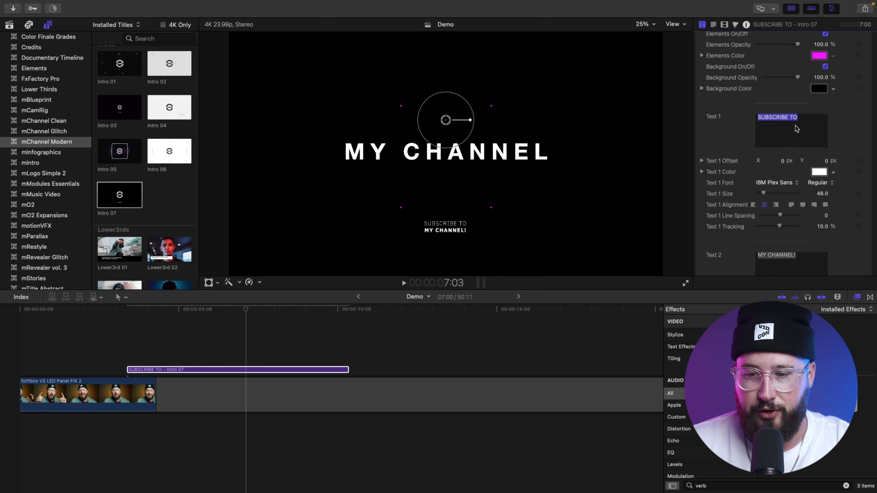
scroll(727, 145, "down", 5)
scroll(727, 145, "up", 12)
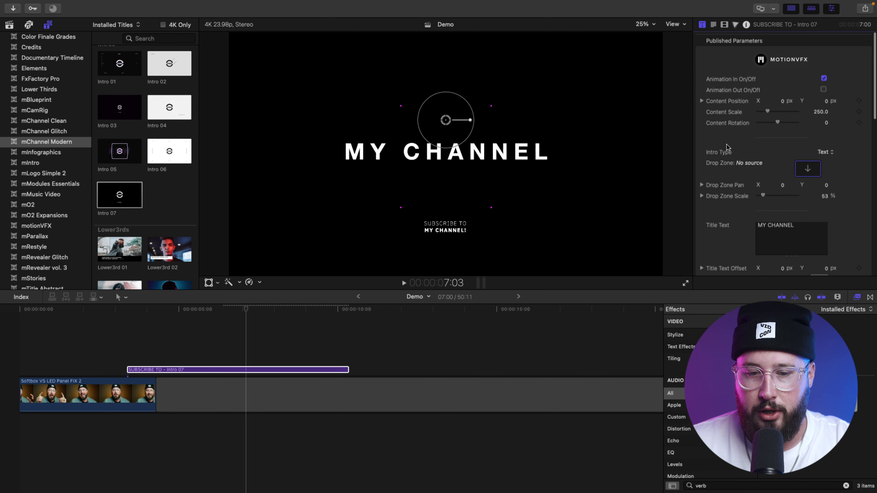
Step: Play back the MY CHANNEL intro from the start to review the magenta accents
left_click(124, 310)
key("space")
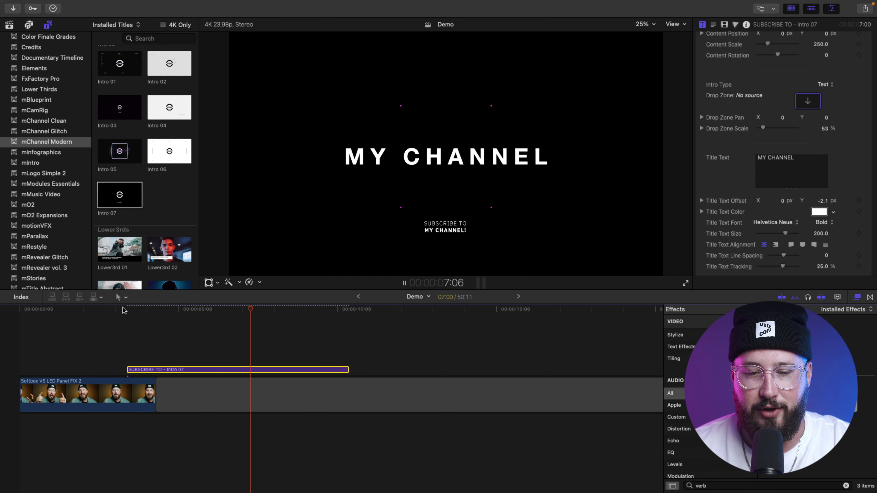
key("space")
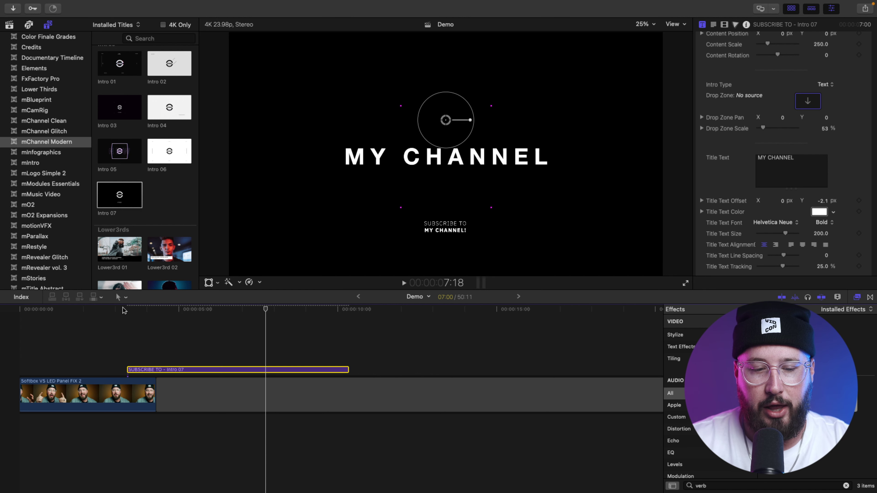
left_click(126, 308)
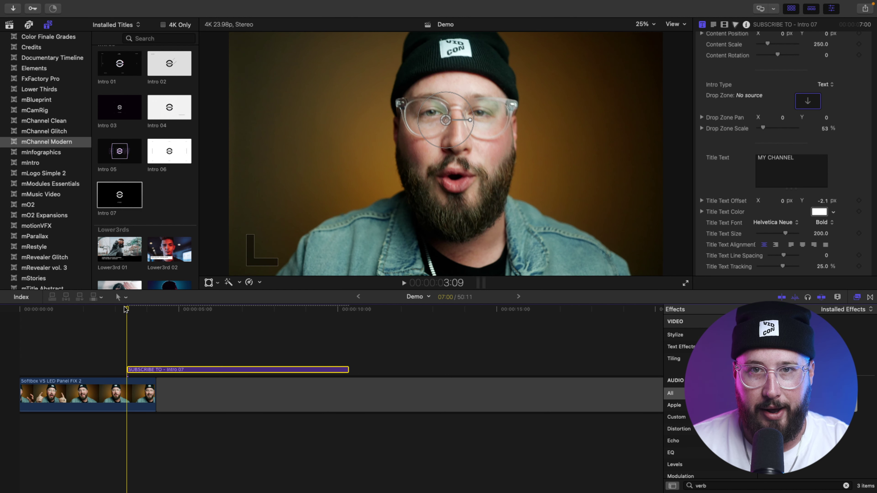
key("space")
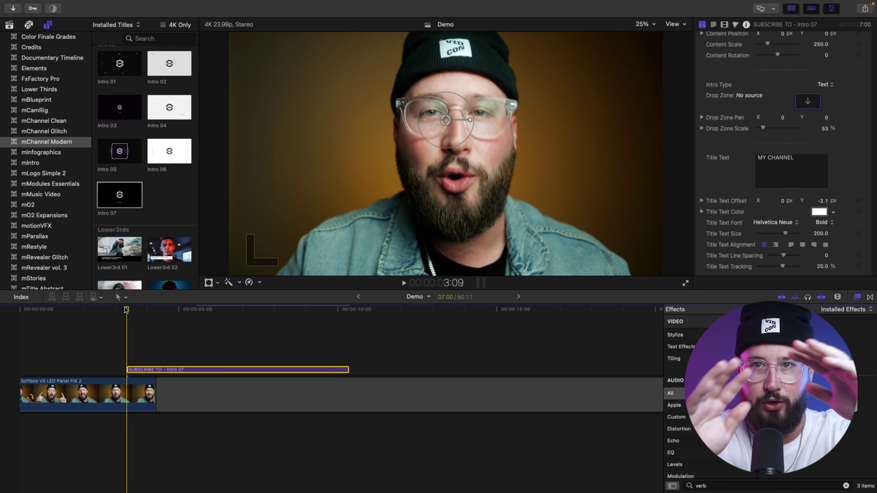
key("space")
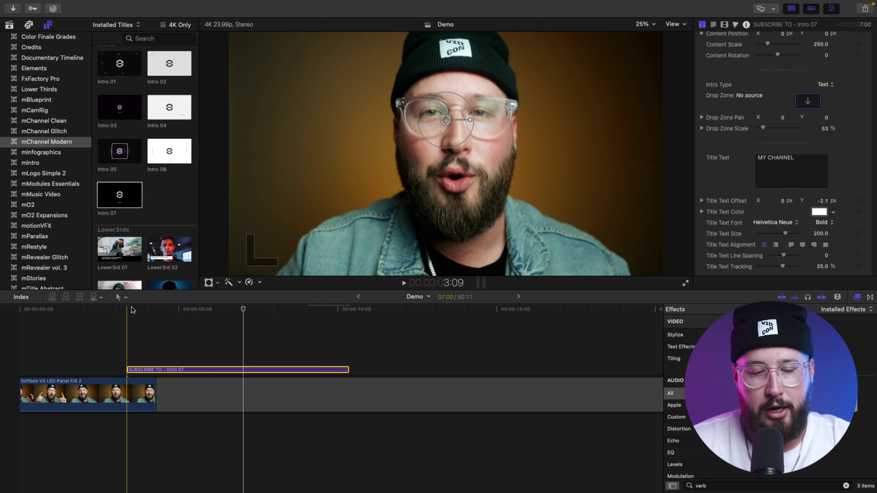
left_click_drag(126, 309, 250, 310)
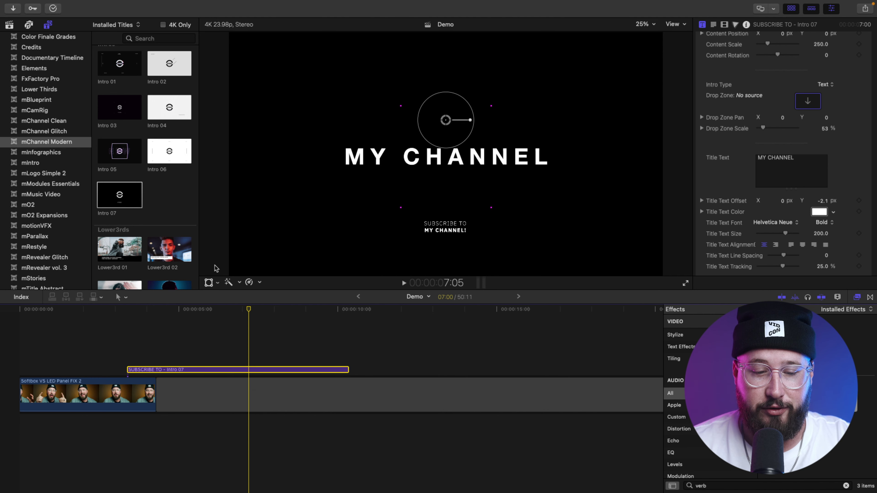
Step: Play the Intro 07 title from its start to preview the animation
left_click(126, 309)
key("space")
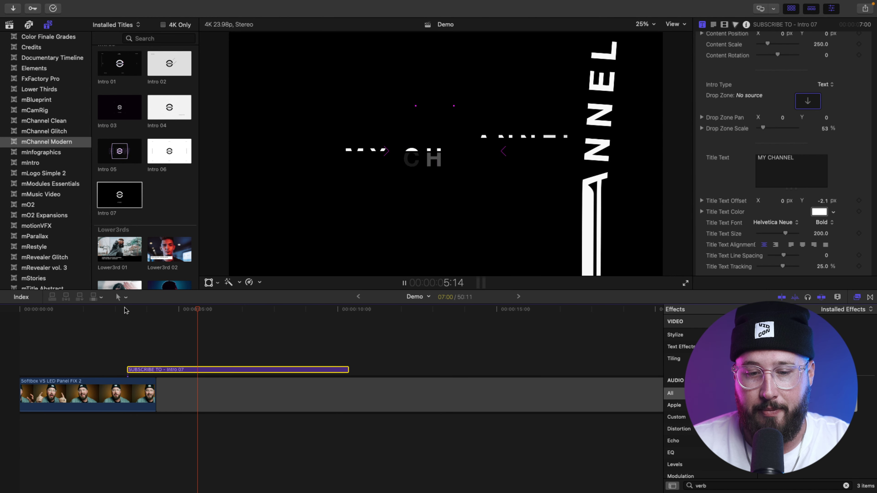
key("space")
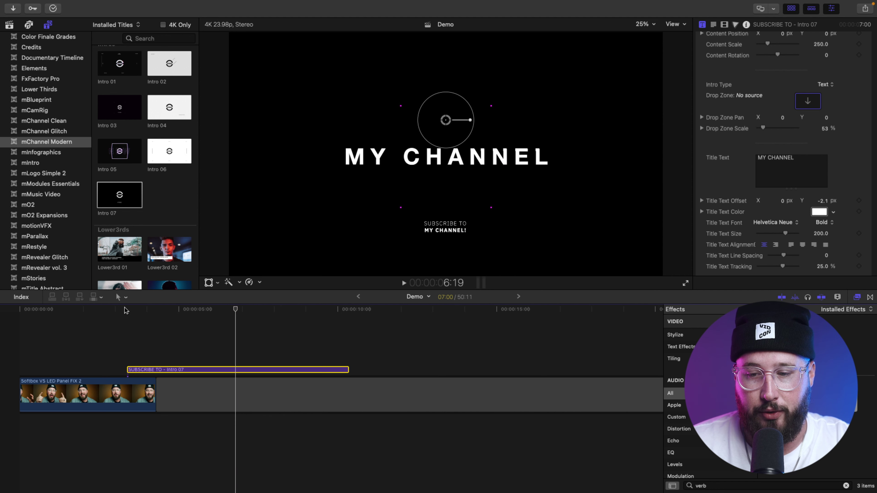
Step: Delete the MY CHANNEL title text and uncheck Elements On/Off to hide the magenta corners
double_click(777, 165)
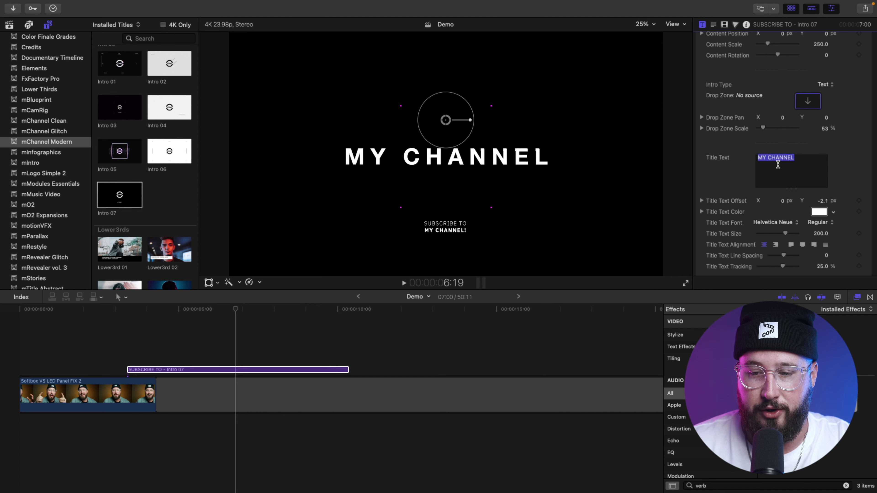
key("BackSpace")
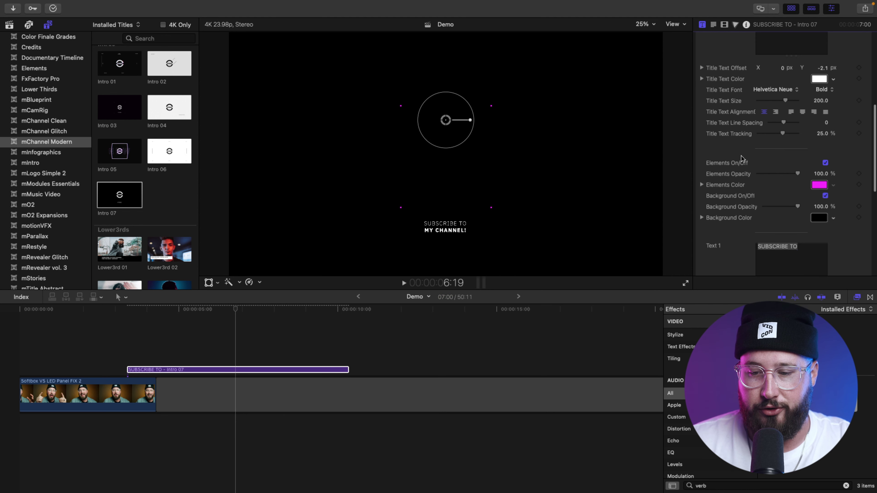
scroll(741, 155, "down", 1)
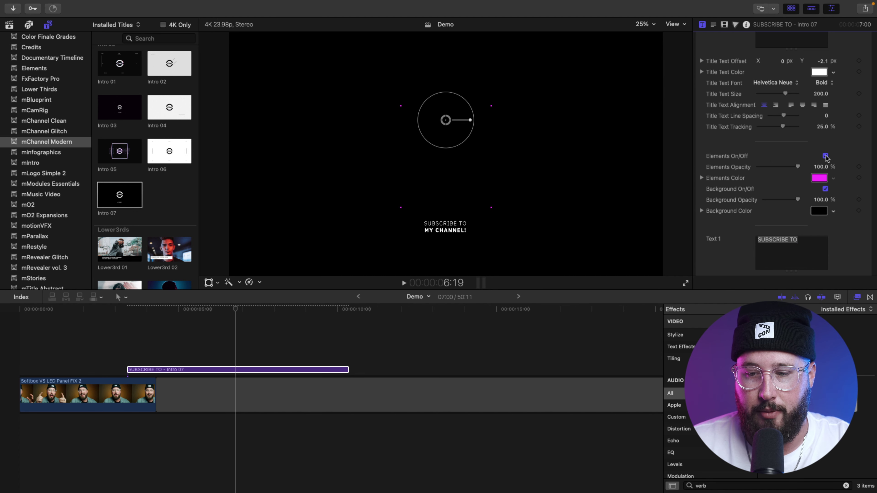
left_click(825, 156)
Step: Compare the title with magenta elements on and off, leaving them switched off
left_click_drag(163, 308, 201, 308)
left_click(825, 156)
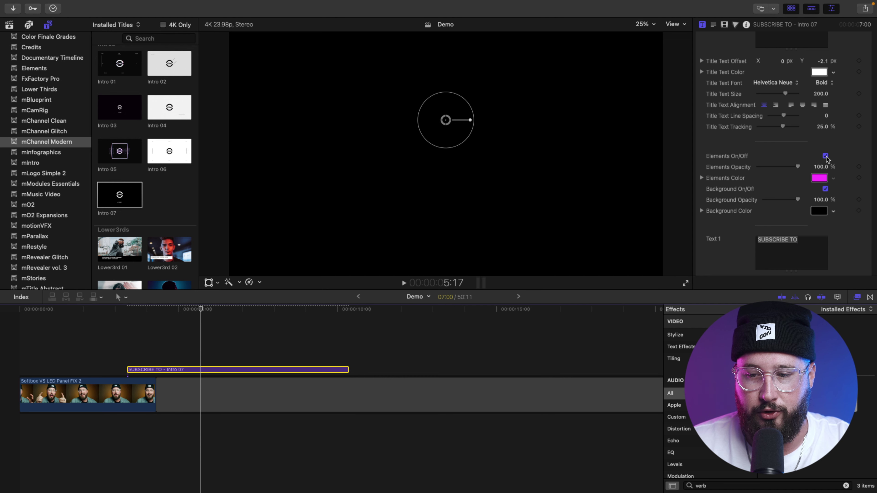
left_click(194, 309)
left_click_drag(194, 311, 198, 309)
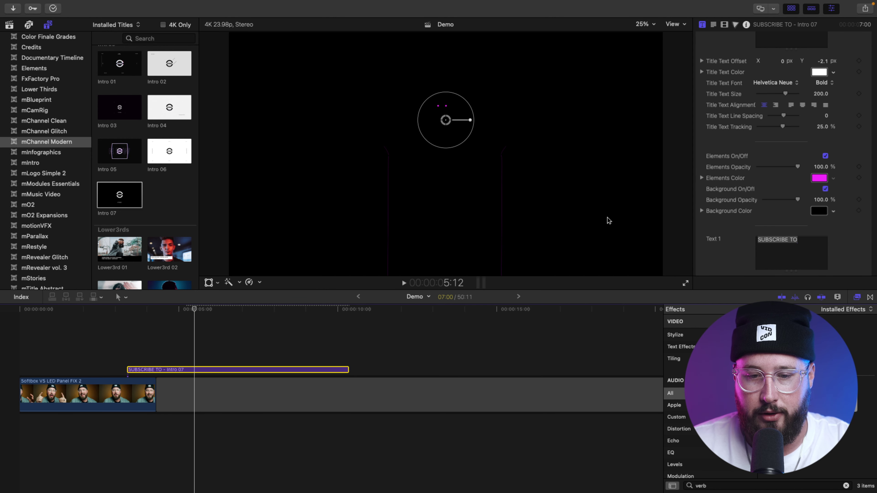
left_click(825, 156)
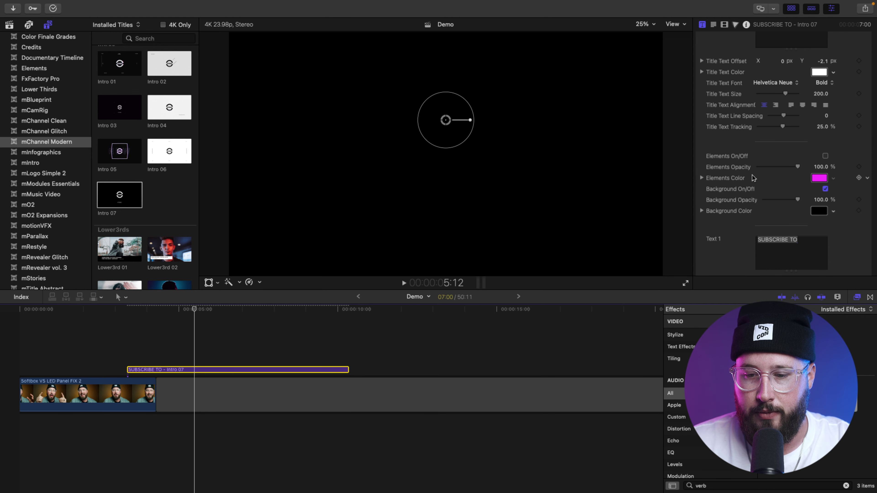
scroll(754, 178, "down", 5)
Step: Delete the SUBSCRIBE TO and MY CHANNEL! text lines
double_click(781, 121)
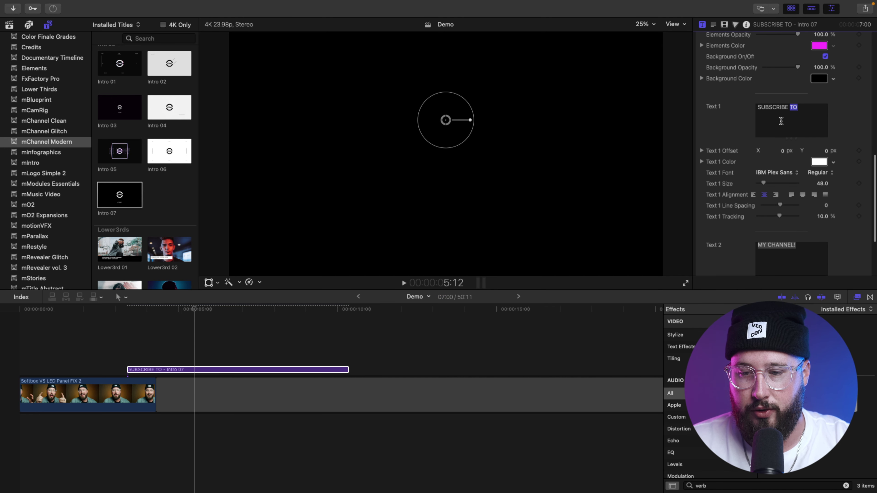
triple_click(781, 121)
key("BackSpace")
triple_click(793, 251)
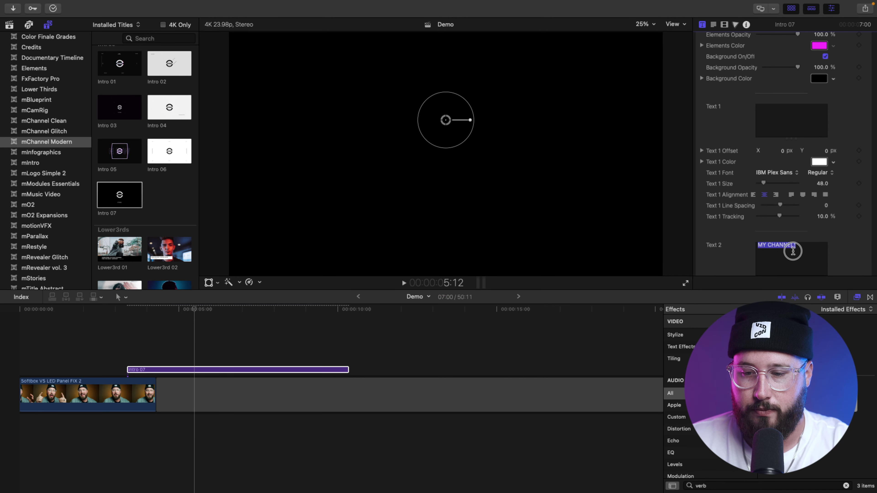
key("BackSpace")
Step: Replay the title from 3:09 to check only the circle animation remains
left_click(127, 309)
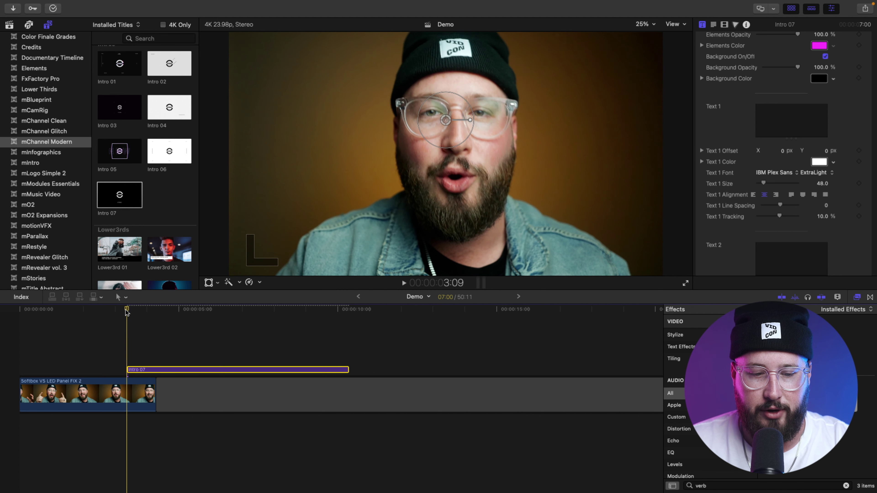
key("space")
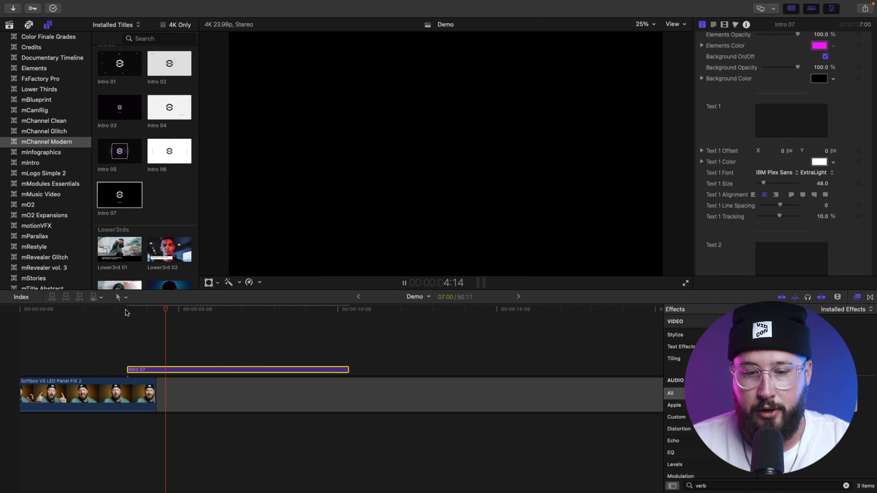
key("space")
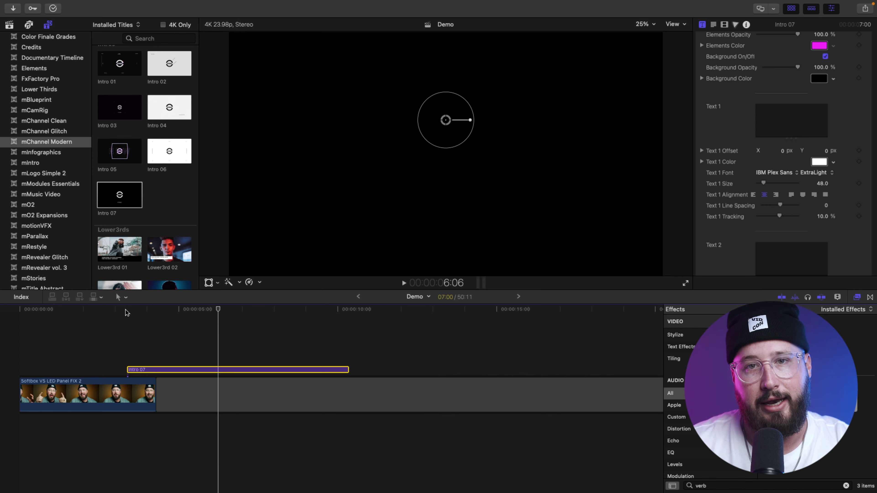
Step: Drag mTitle Hype 27 from the mTitle Hype collection onto the timeline above Intro 07
left_click(127, 308)
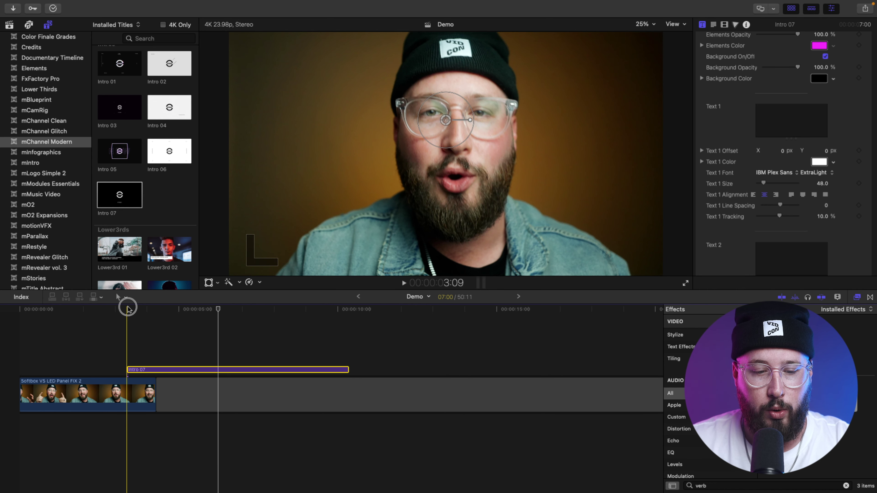
scroll(72, 152, "down", 6)
scroll(70, 149, "down", 3)
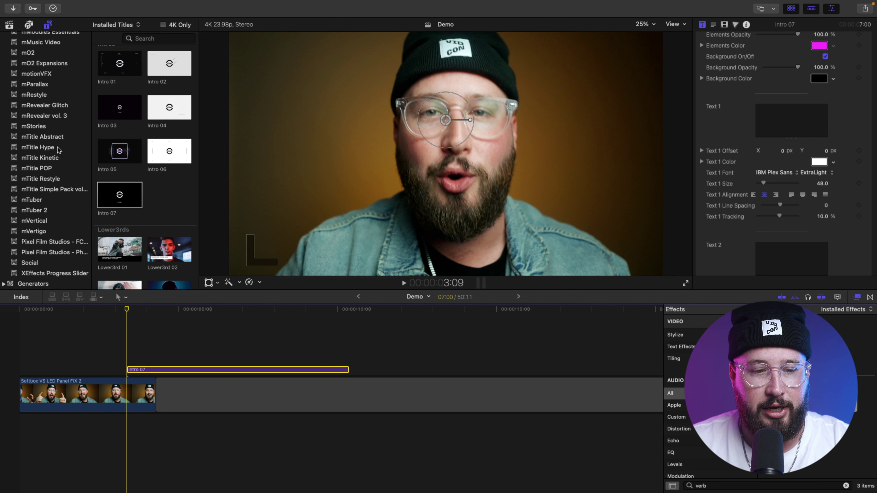
left_click(61, 148)
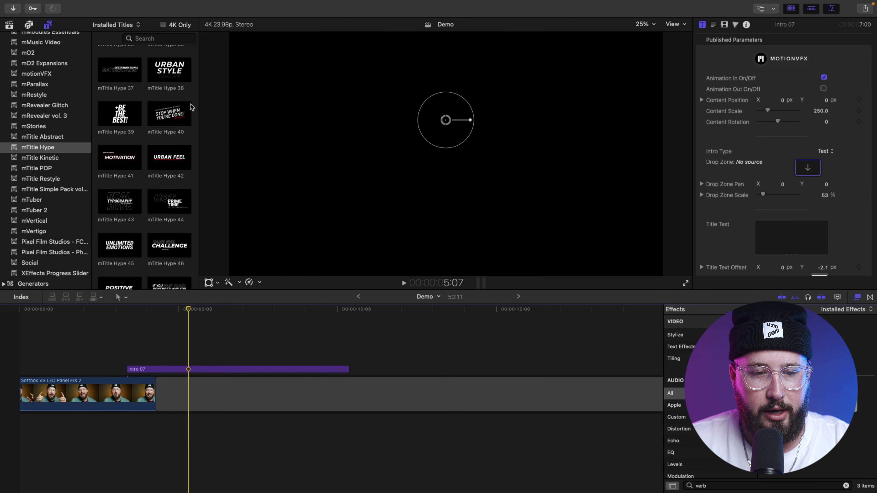
scroll(192, 108, "up", 6)
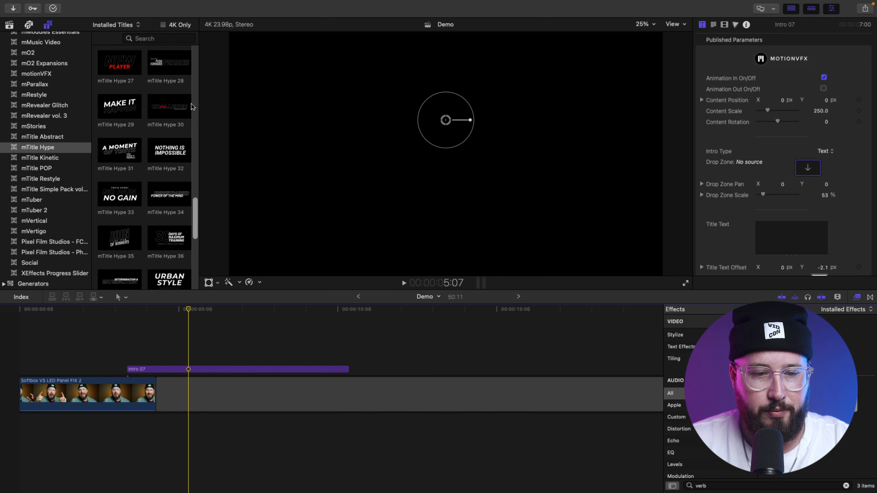
scroll(192, 108, "up", 2)
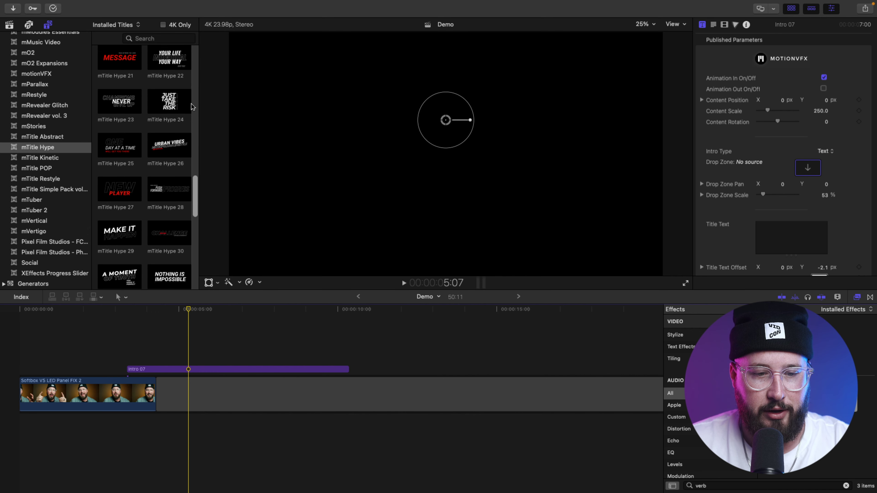
left_click(127, 165)
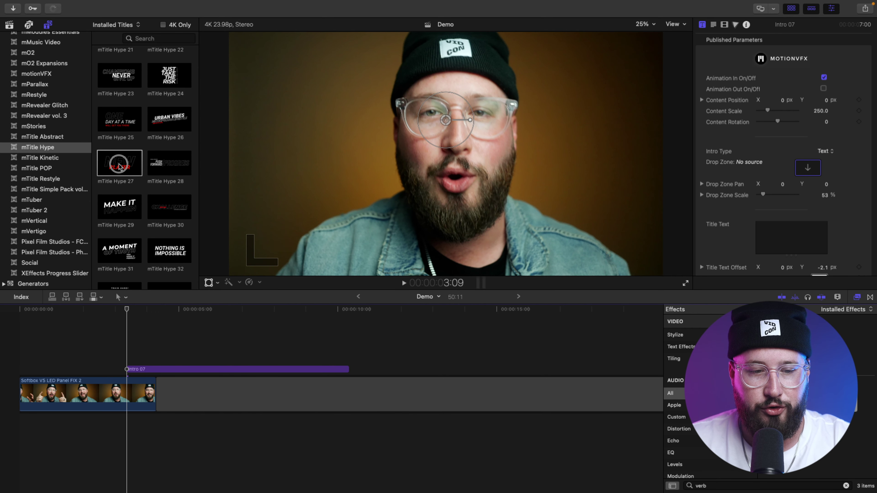
left_click_drag(119, 169, 155, 350)
Step: Preview mTitle Hype 27 and replace its CHALLENGER text with CONTENT FOR CREATORS
left_click(126, 308)
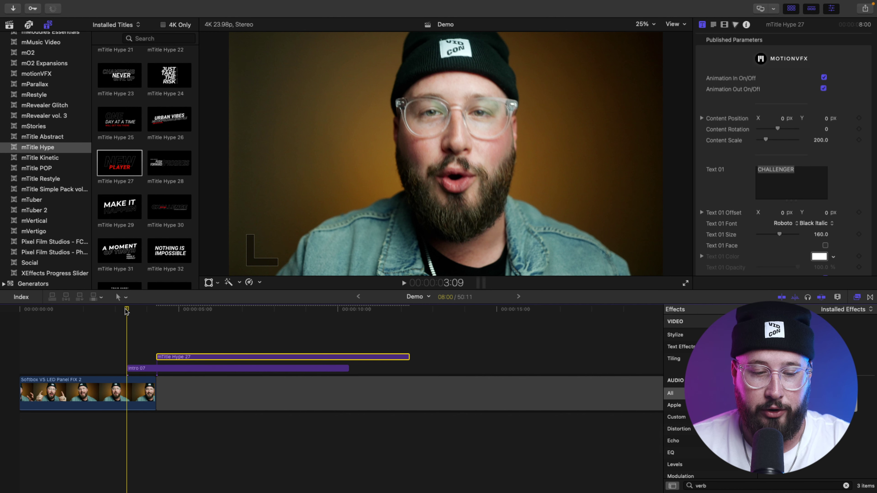
key("space")
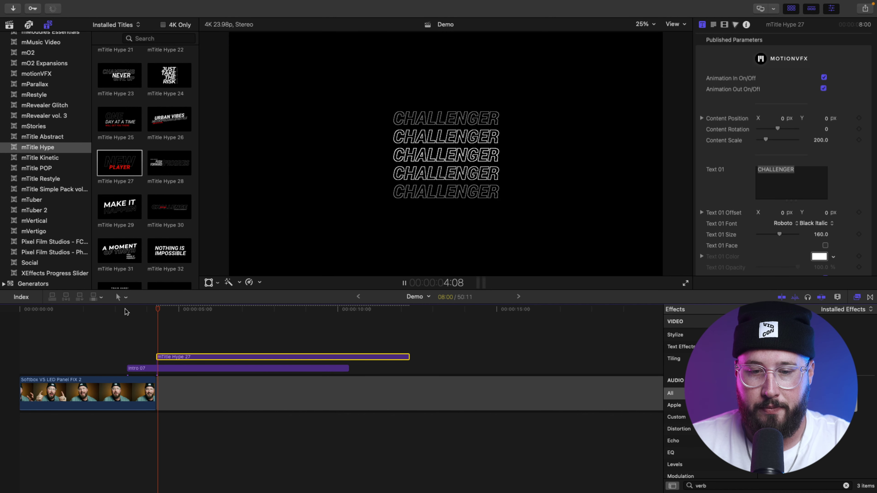
key("space")
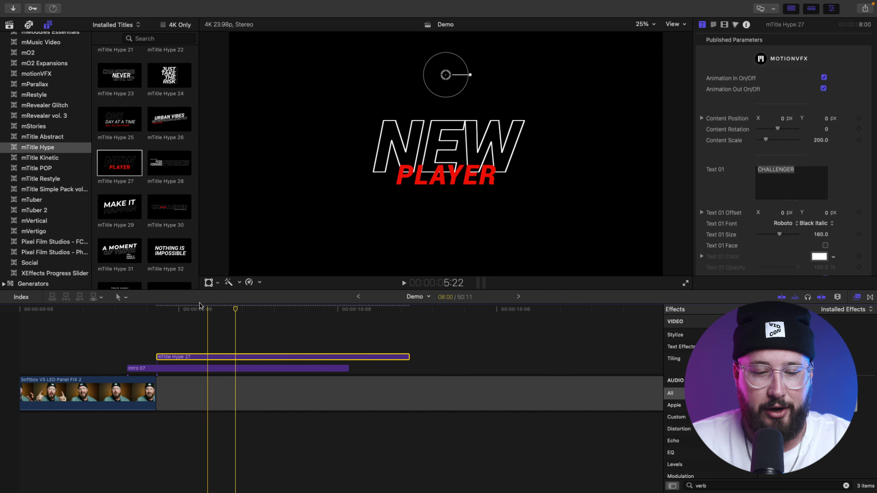
left_click_drag(186, 311, 180, 311)
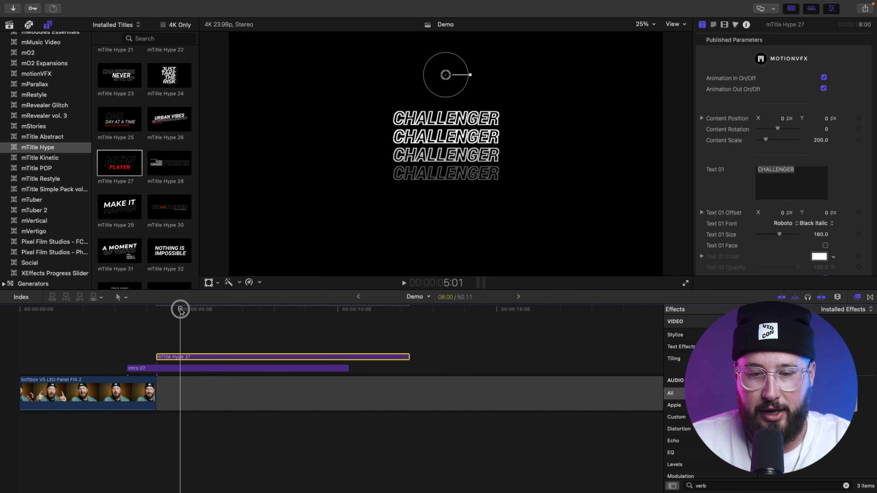
left_click(799, 174)
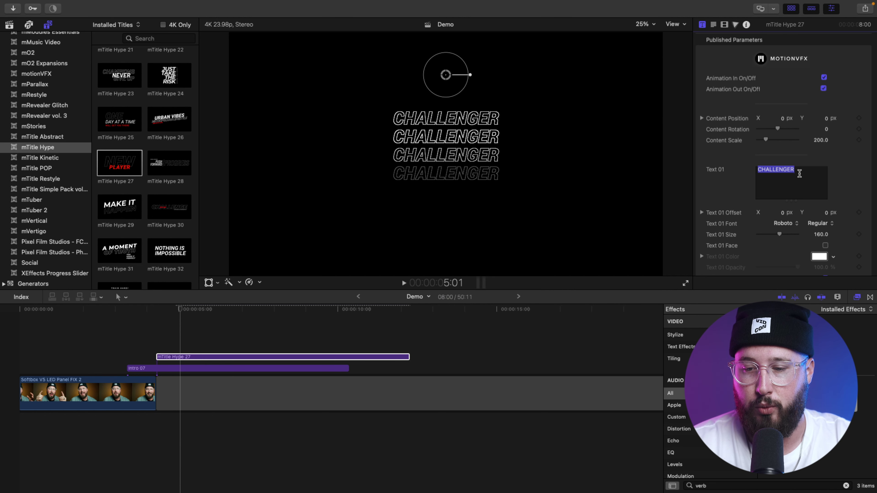
type("CONTENT FOR CR")
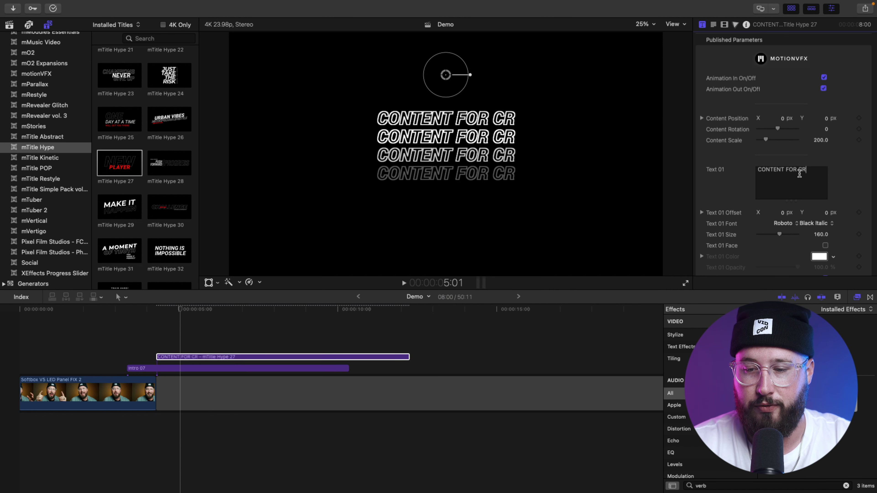
type("EATORS")
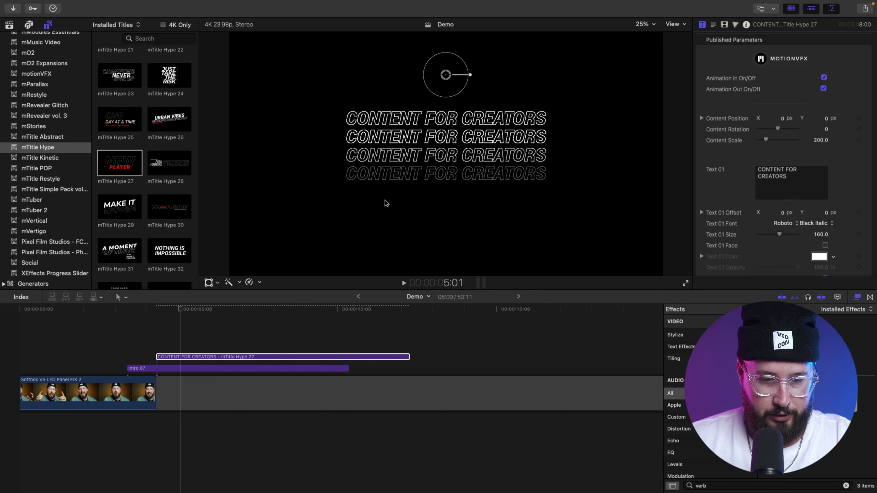
scroll(731, 169, "down", 3)
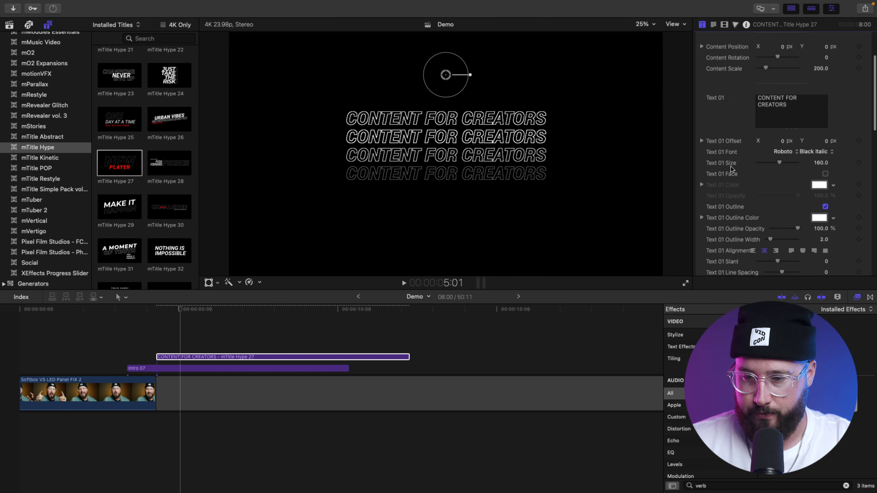
scroll(732, 169, "down", 4)
Step: Replace NEW and PLAYER in Text 02 and Text 03 with a first name and surname
left_click_drag(191, 307, 218, 309)
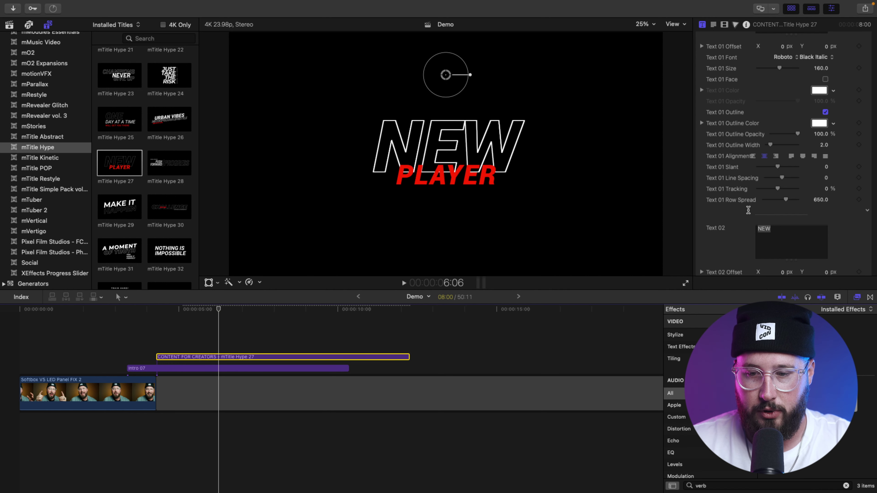
scroll(772, 129, "down", 4)
double_click(771, 129)
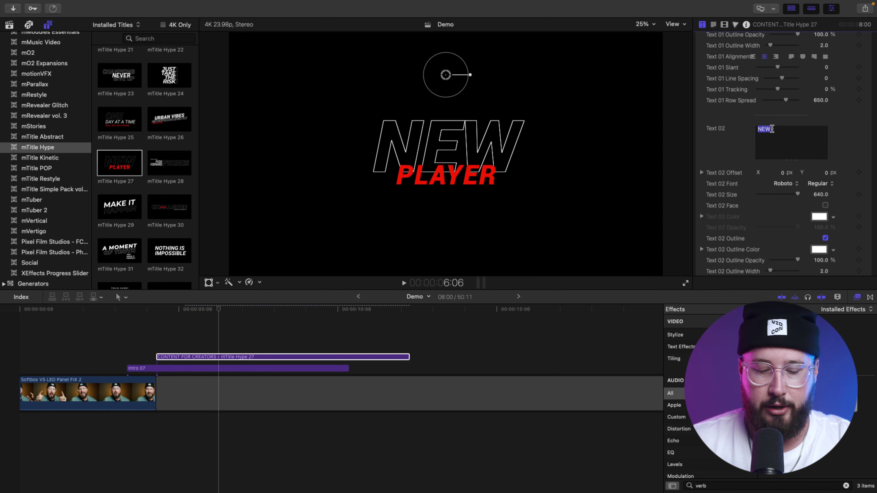
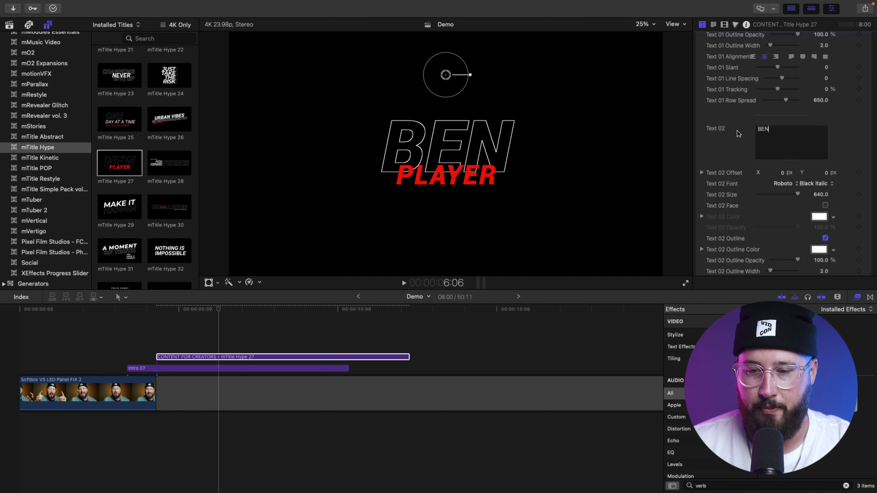
scroll(738, 134, "down", 5)
double_click(801, 210)
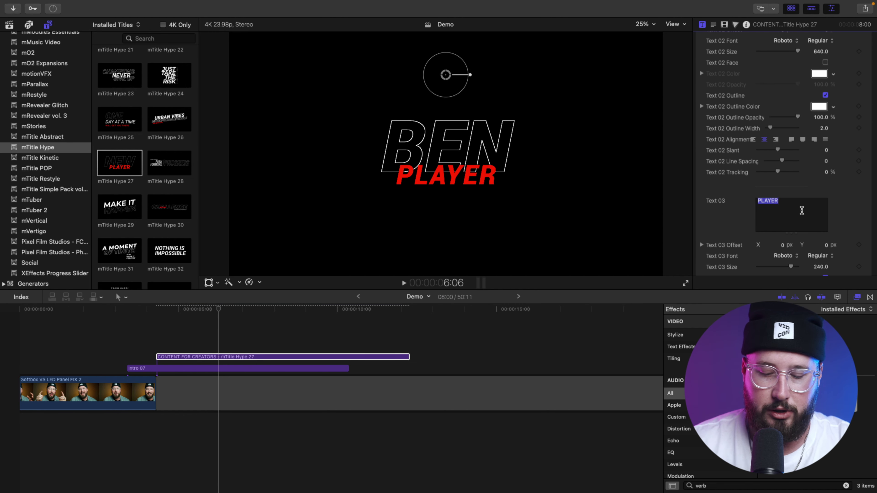
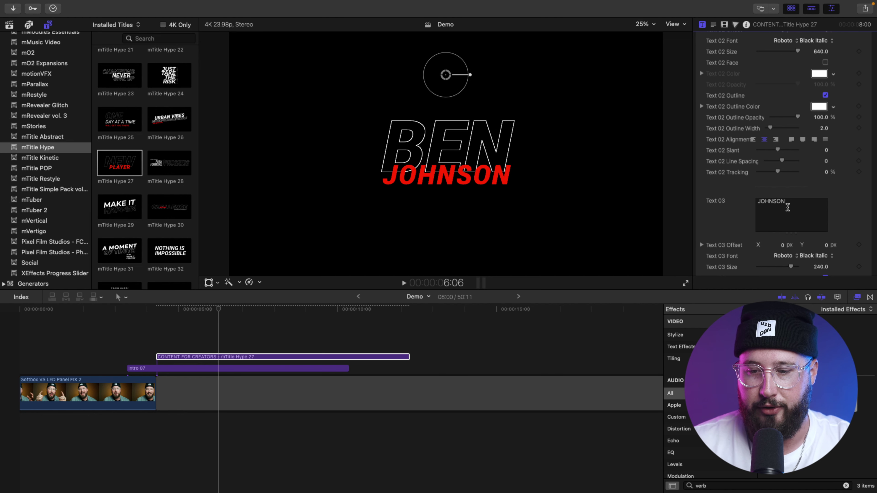
Step: Set the Text 03 surname colour to white
scroll(742, 201, "down", 5)
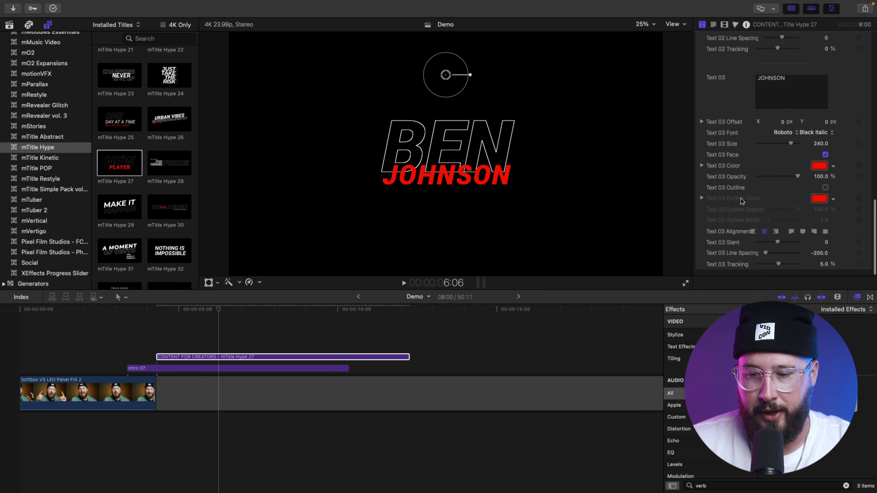
left_click(822, 167)
left_click(690, 259)
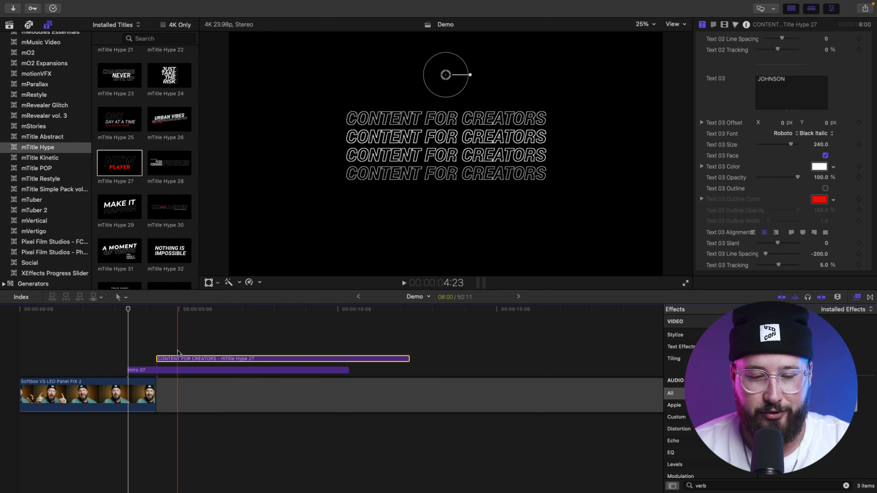
Step: Move the title clip left so it starts with Intro 07 and preview it
left_click_drag(176, 361, 149, 359)
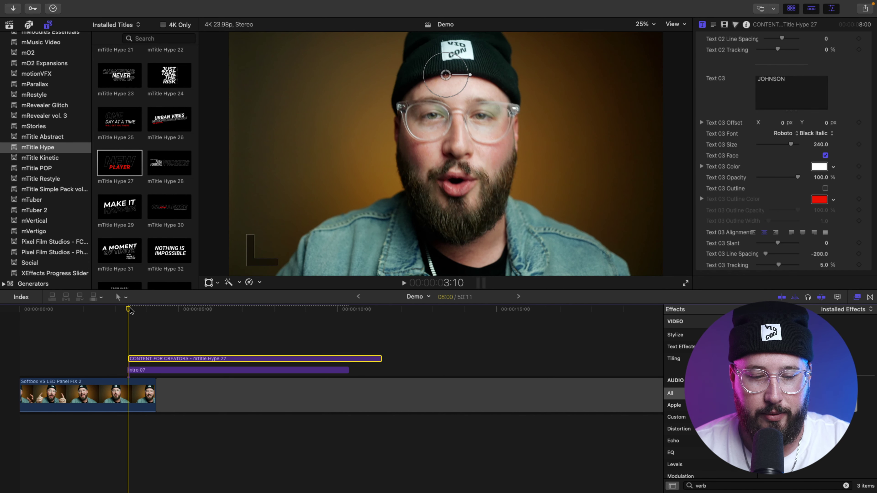
key("space")
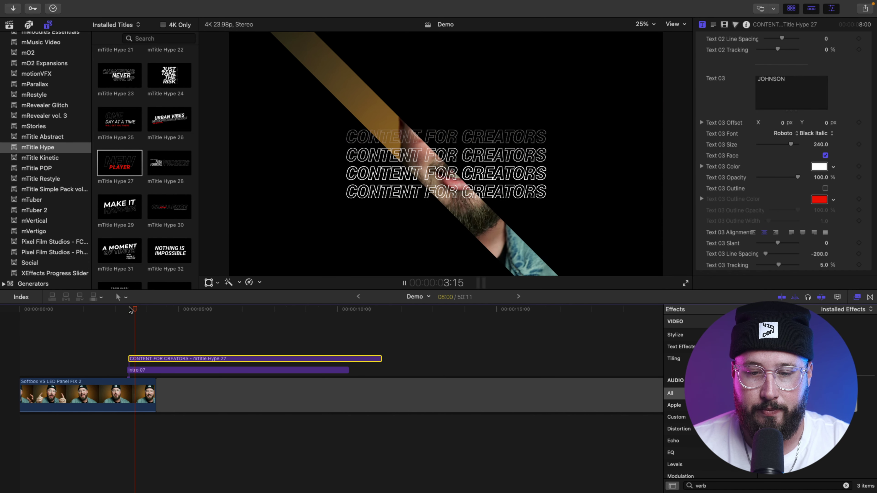
key("space")
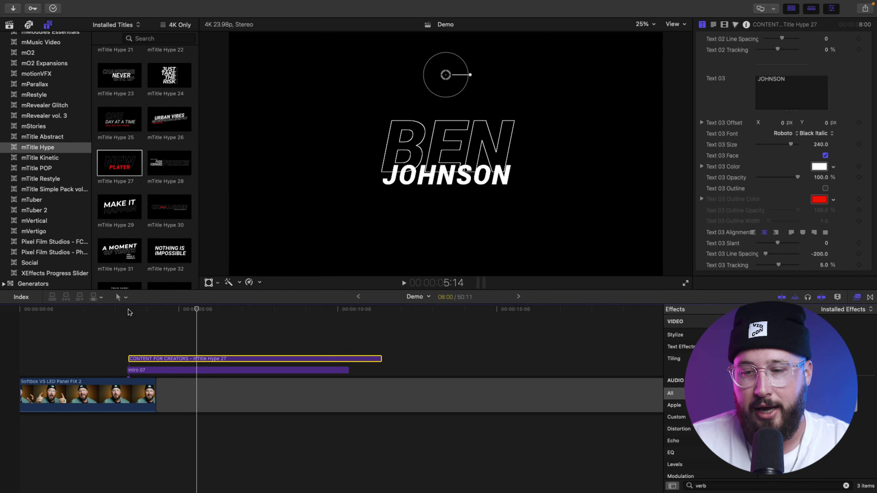
Step: Turn off the title's Animation Out in the Inspector and check where the clip ends
scroll(726, 168, "up", 1)
scroll(726, 168, "up", 10)
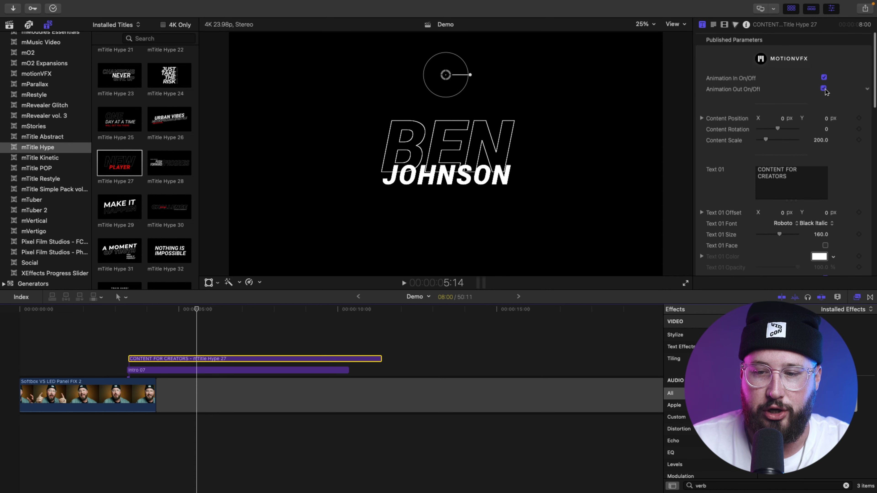
left_click(823, 89)
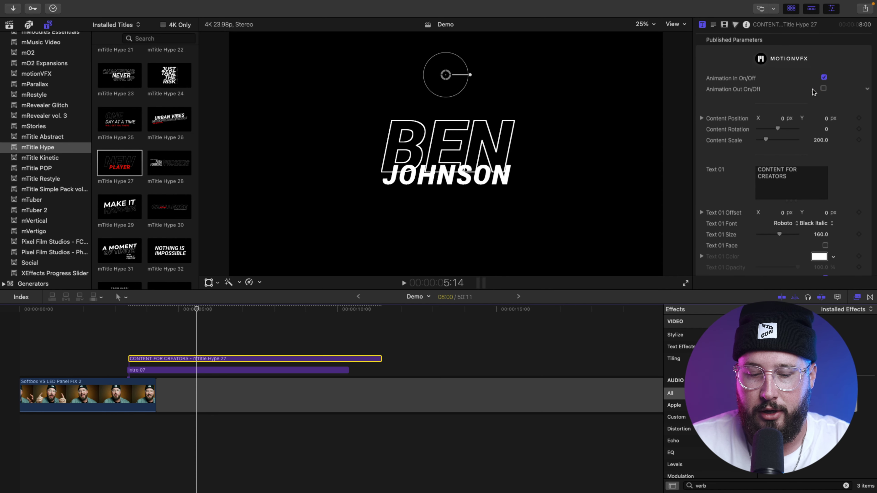
left_click_drag(199, 313, 239, 317)
Step: Trim the title to about 4 seconds and extend Intro 07 to end with it
key("super+z")
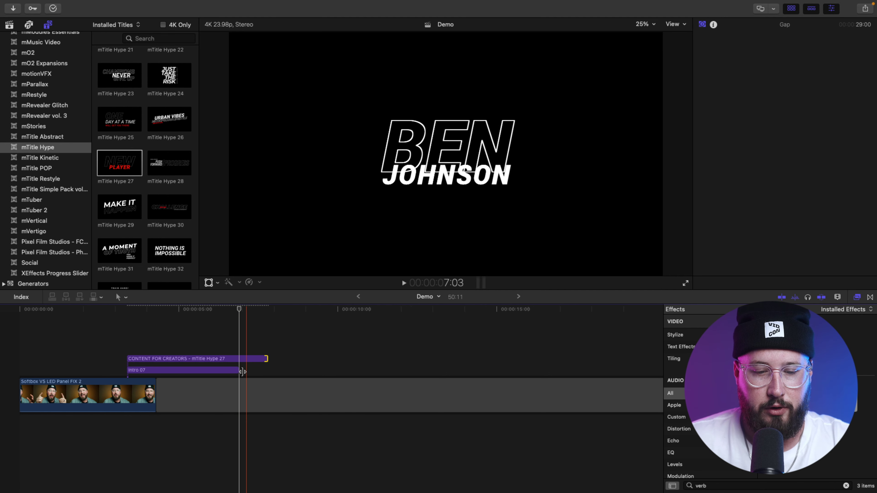
left_click_drag(238, 370, 266, 370)
left_click_drag(188, 310, 236, 312)
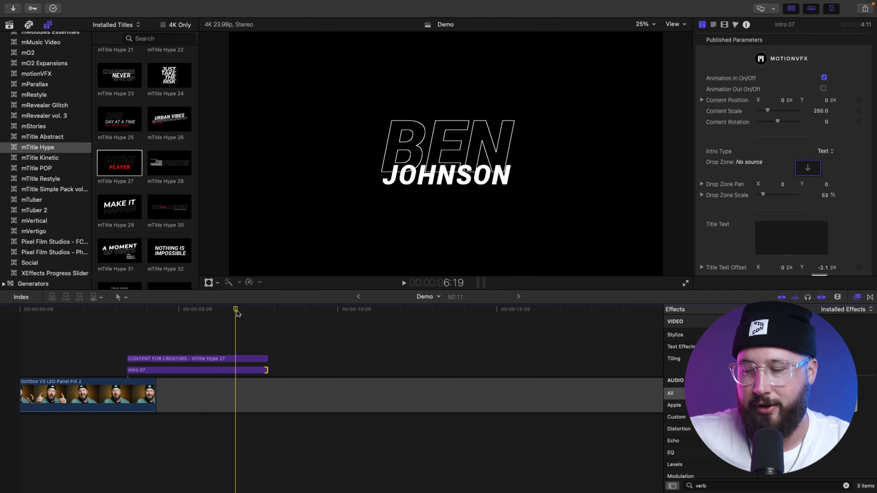
Step: Scrub back to the title's start and play the shortened title animation
left_click_drag(237, 313, 126, 310)
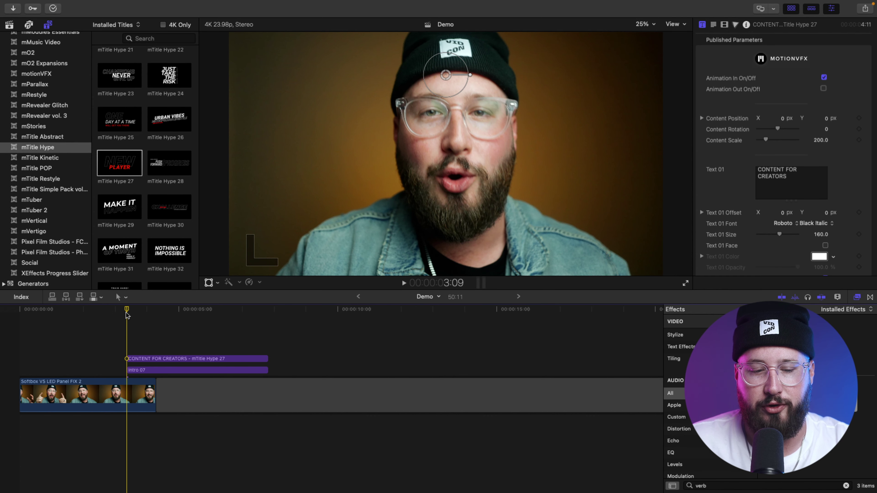
key("space")
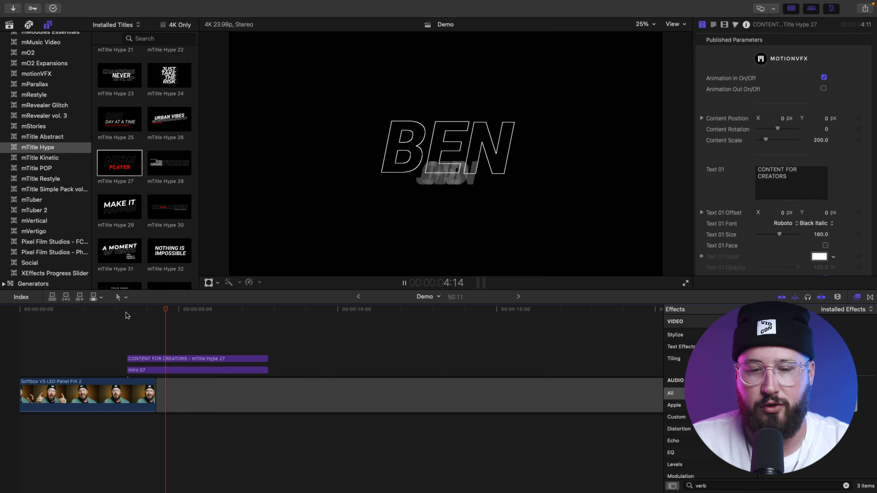
key("space")
left_click(126, 312)
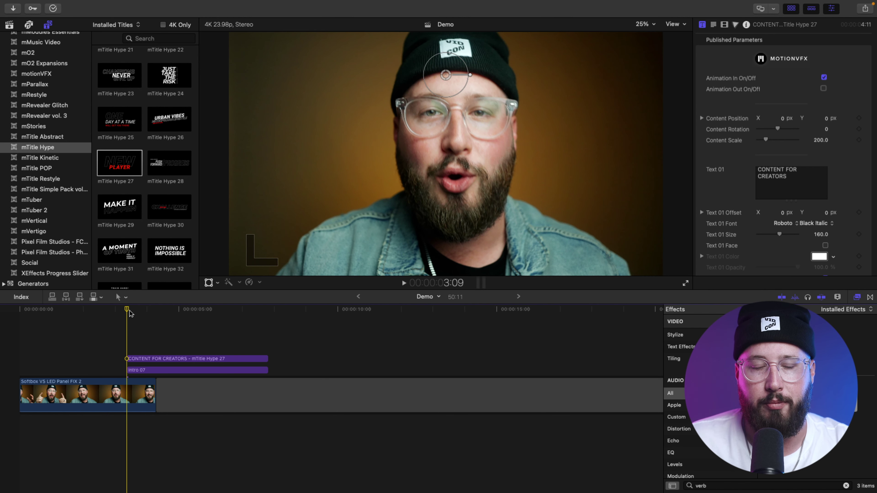
Step: Place 17 Simple_Whoosh from the SFX library beneath the footage at the title's start
key("super+1")
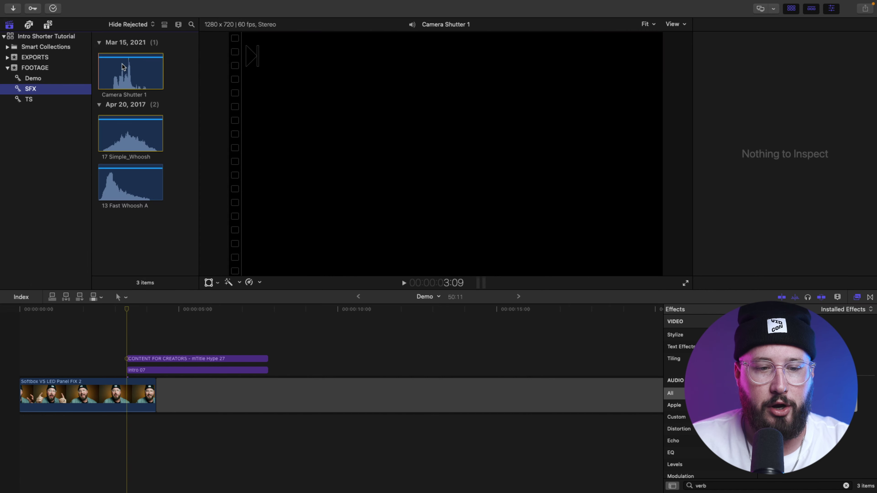
left_click(135, 128)
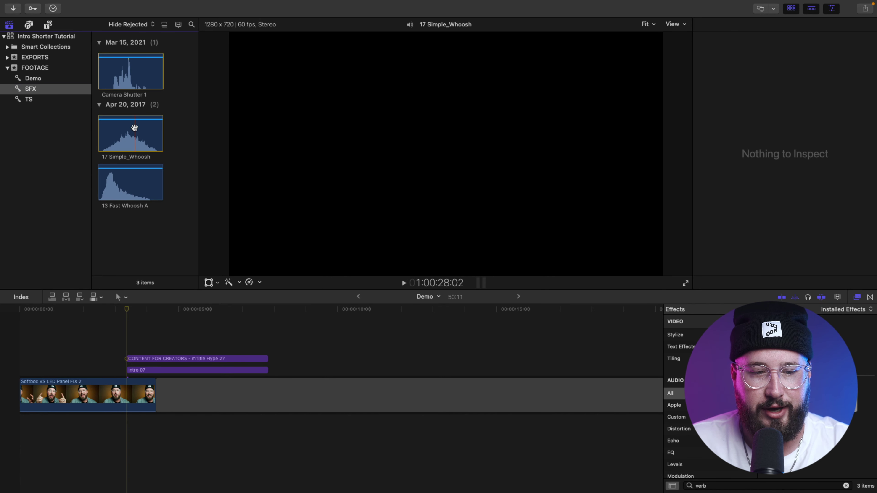
left_click_drag(136, 128, 129, 442)
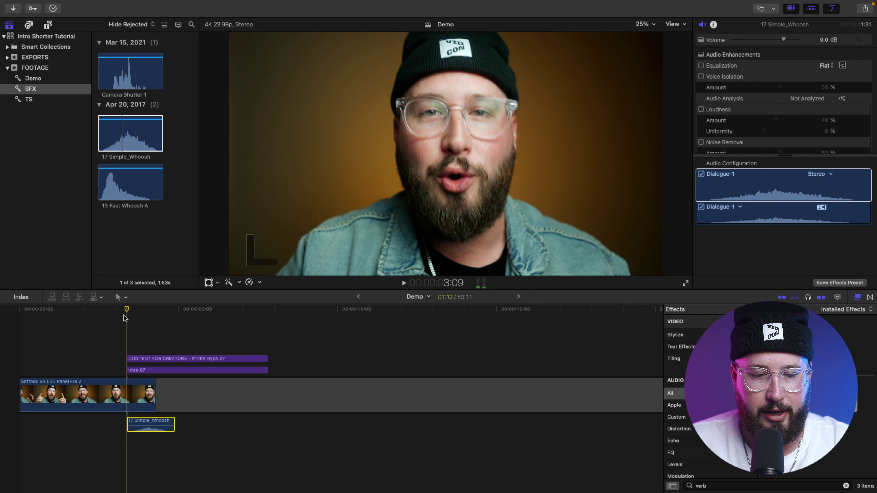
Step: Preview the title with the whoosh, then add 13 Fast Whoosh A below it
left_click(116, 310)
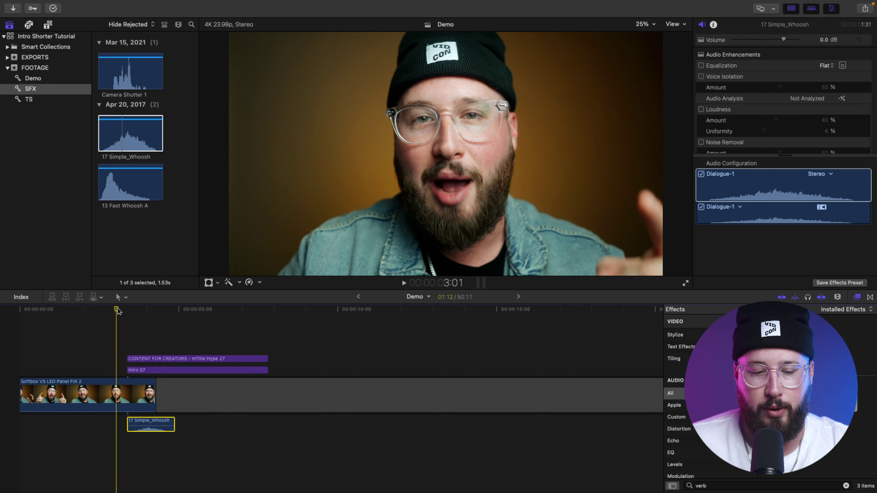
key("space")
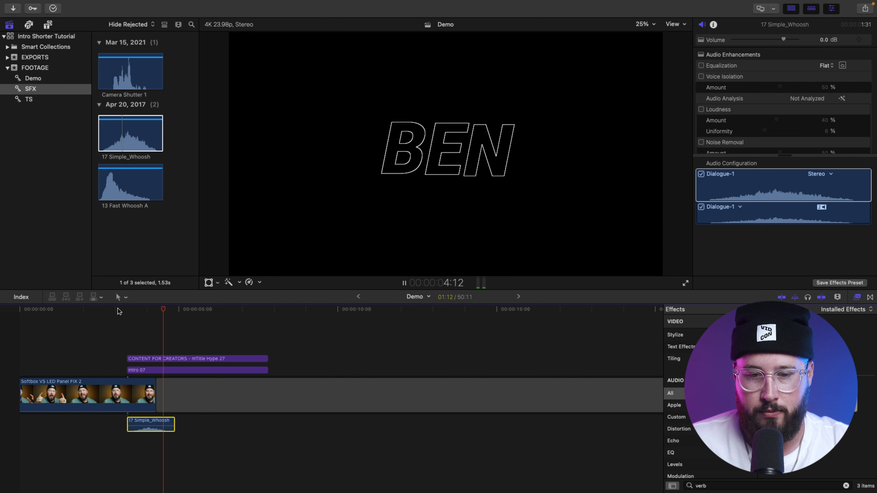
left_click(123, 309)
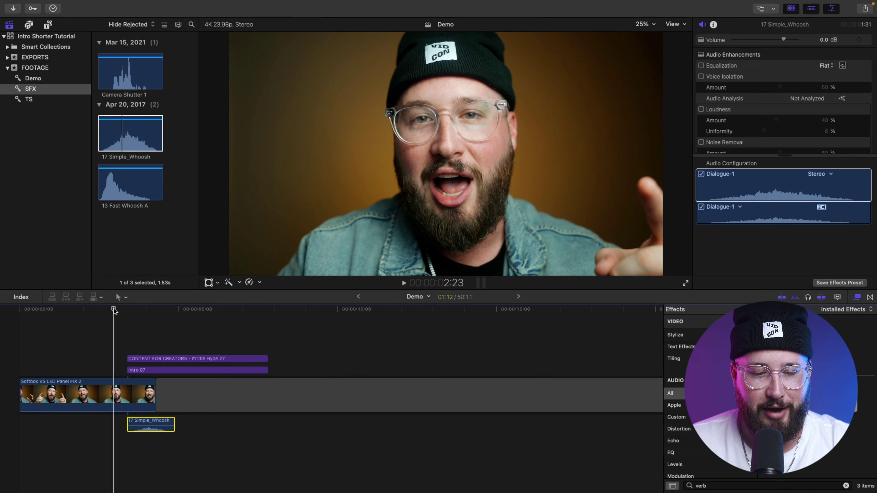
left_click(125, 308)
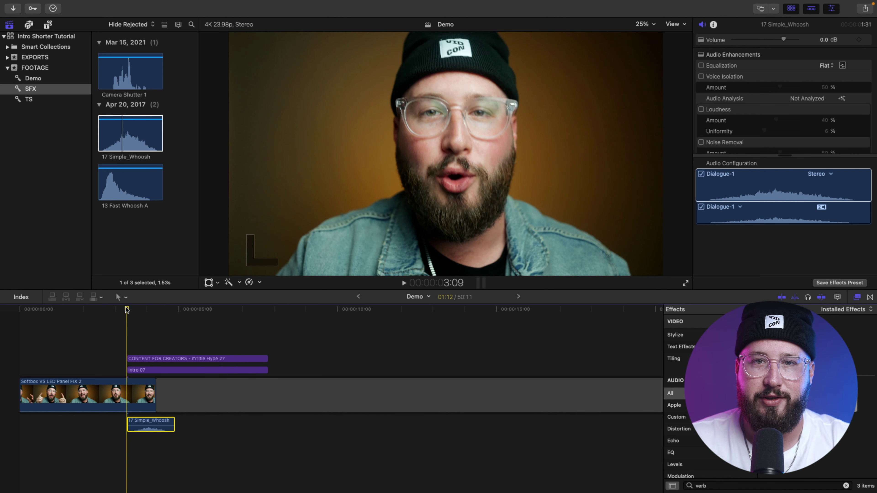
left_click_drag(126, 309, 183, 309)
left_click_drag(137, 179, 159, 449)
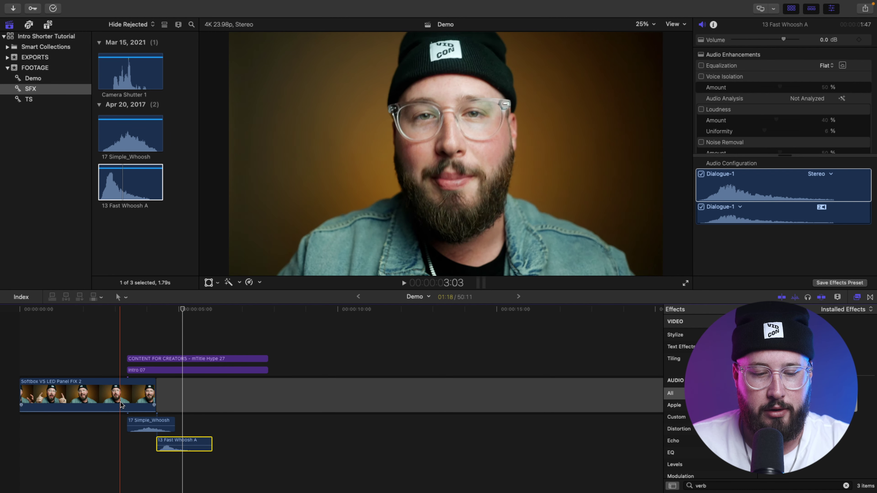
Step: Preview both whooshes, then add Camera Shutter 1 beneath 13 Fast Whoosh A
key("space")
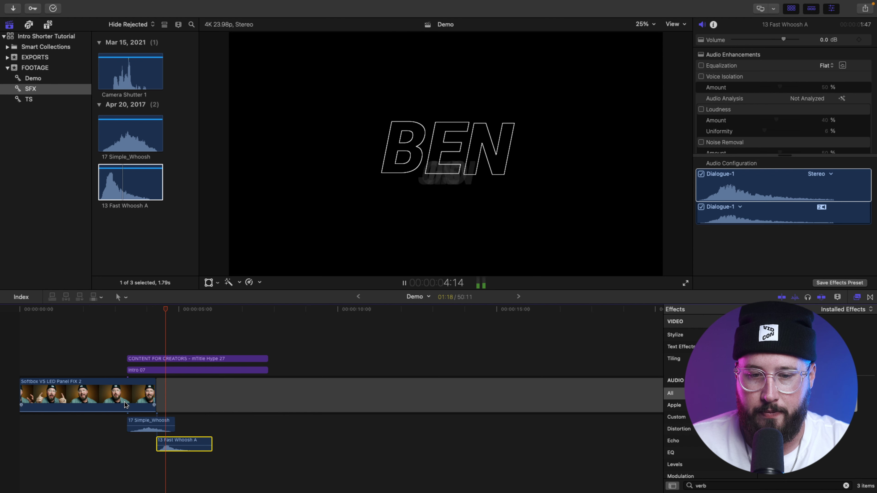
left_click(168, 313)
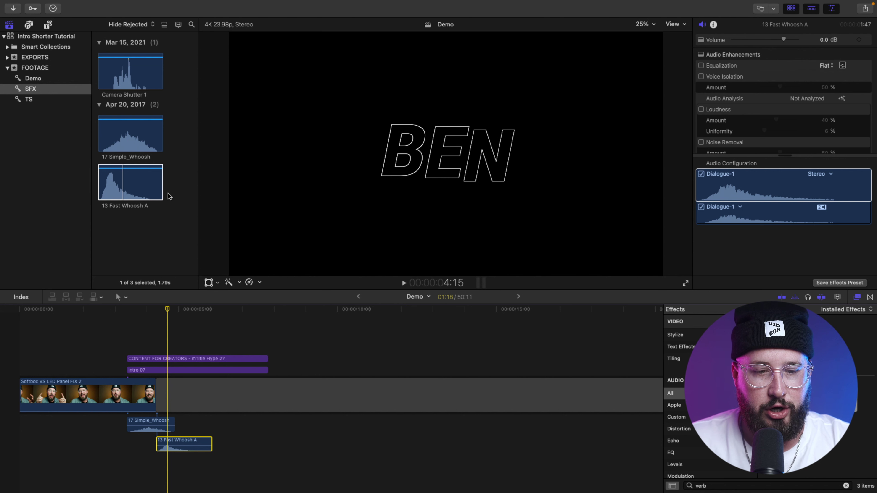
left_click_drag(131, 81, 175, 465)
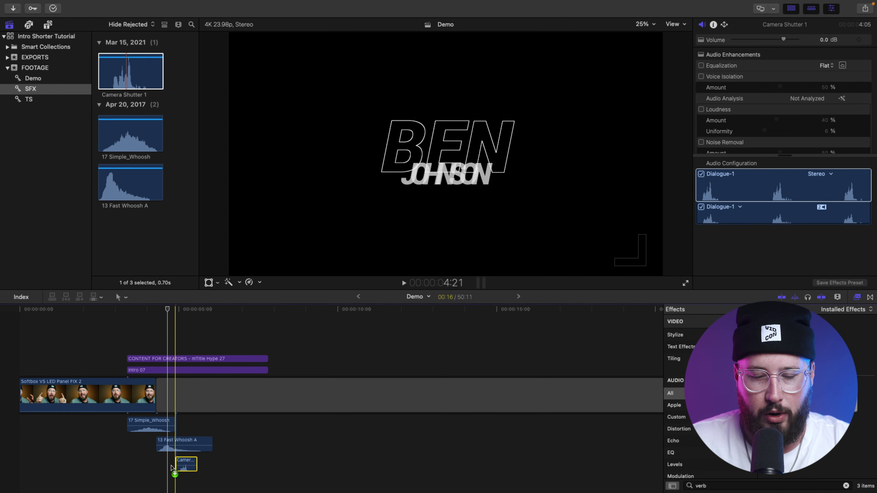
Step: Nudge the Camera Shutter 1 clip slightly earlier after checking its timing
key("space")
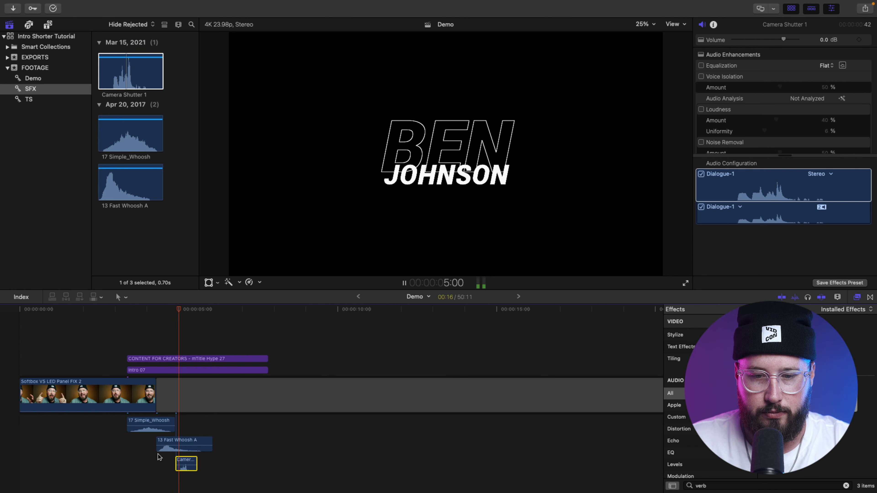
key("space")
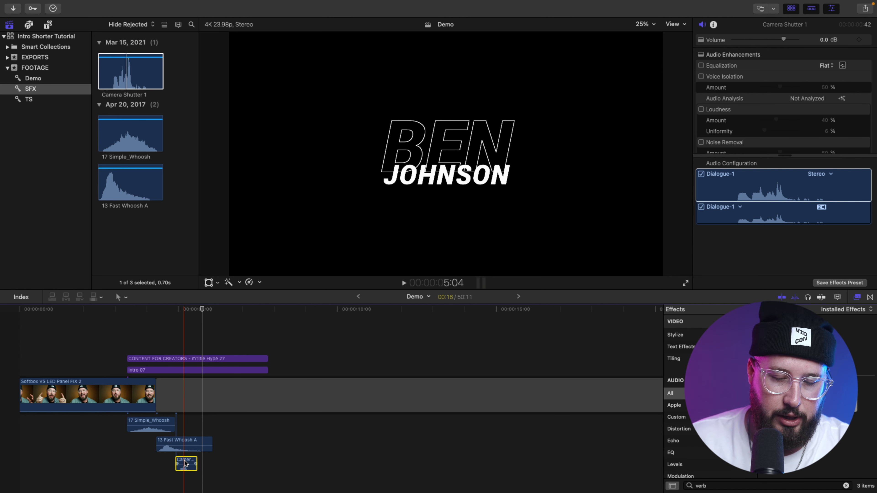
left_click(183, 463)
left_click_drag(183, 463, 176, 463)
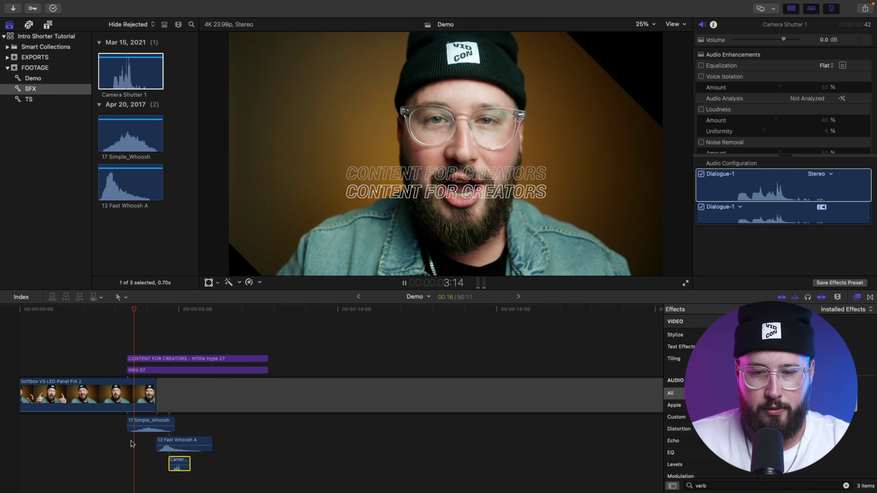
Step: Extend Camera Shutter 1's end past 13 Fast Whoosh A after replaying the title
key("space")
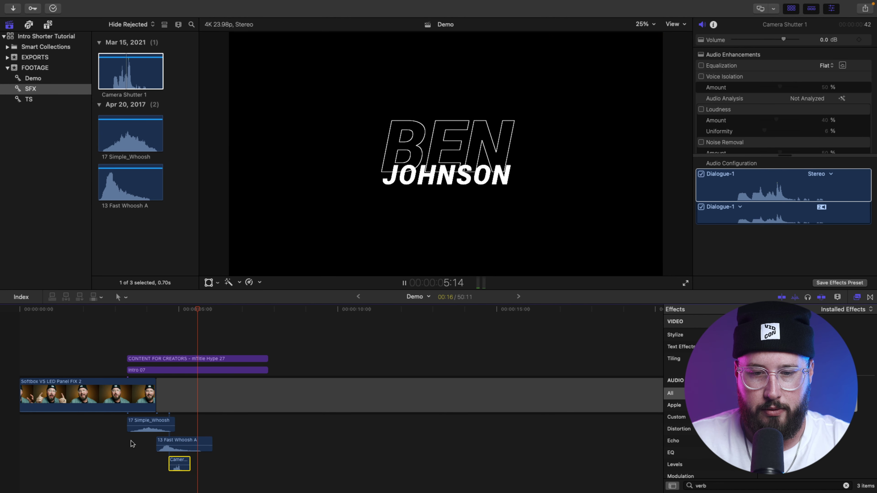
key("space")
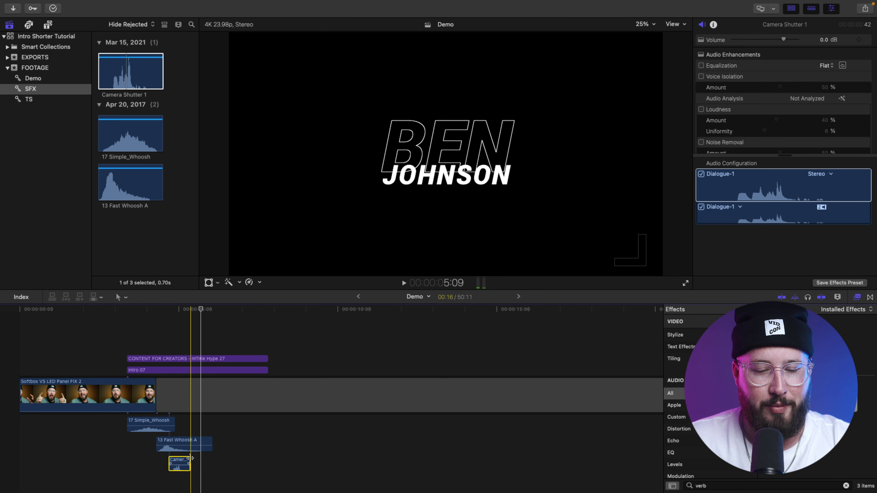
left_click_drag(187, 460, 219, 463)
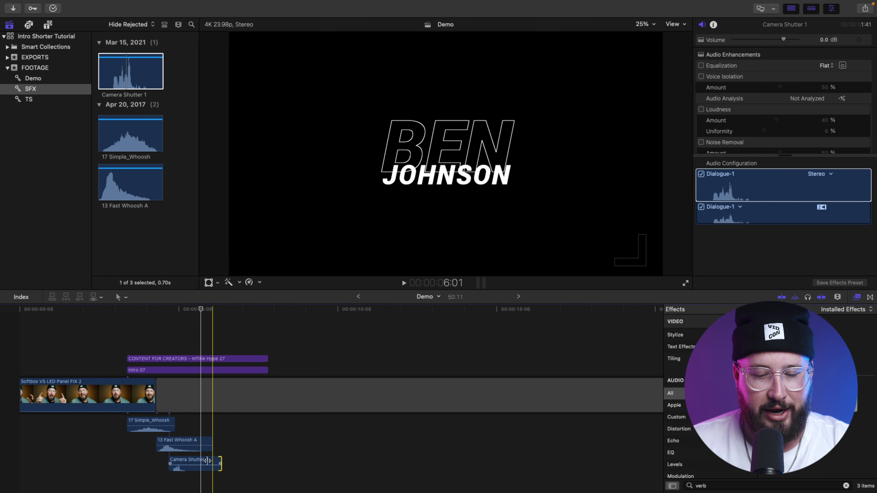
left_click(208, 462)
Step: Play Camera Shutter 1 alone, then the full intro with all three sound effects
scroll(598, 394, "down", 1)
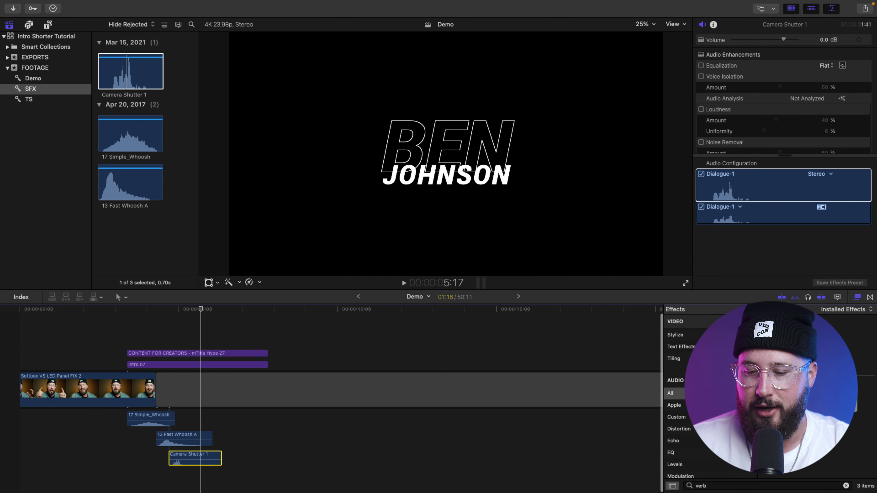
key("space")
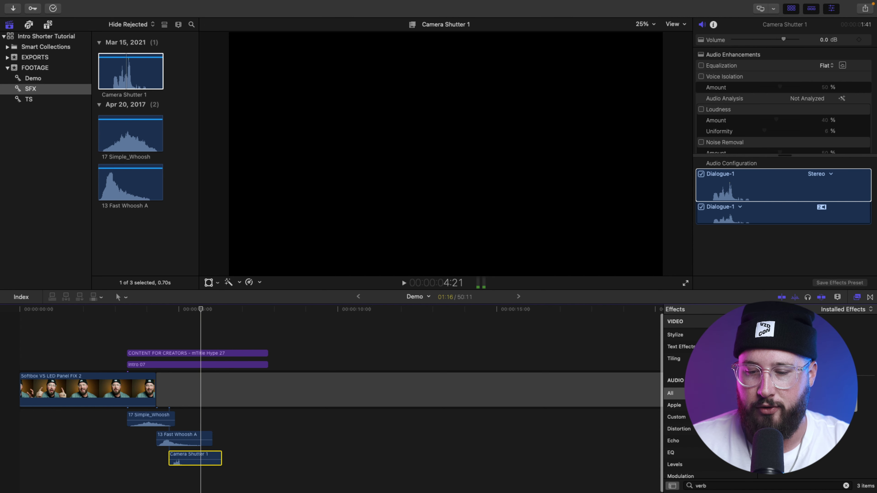
mouse_move(203, 461)
left_mouse_down()
mouse_move(259, 468)
mouse_move(202, 464)
left_mouse_up()
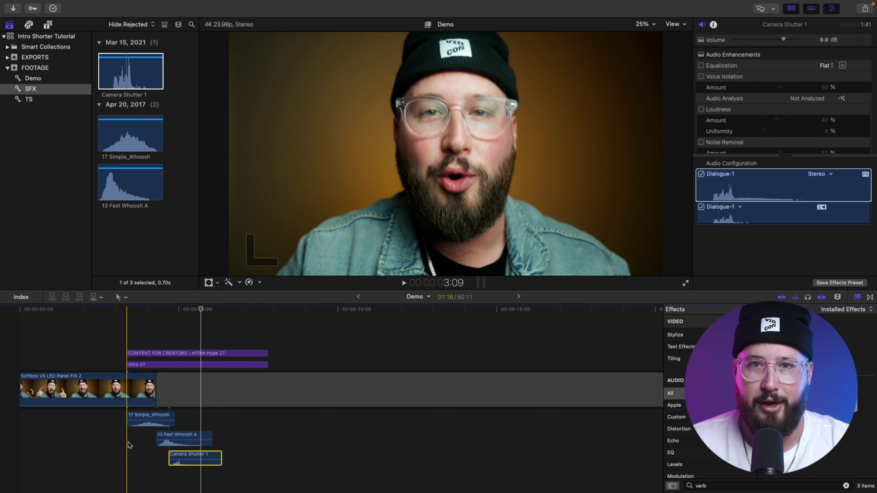
key("space")
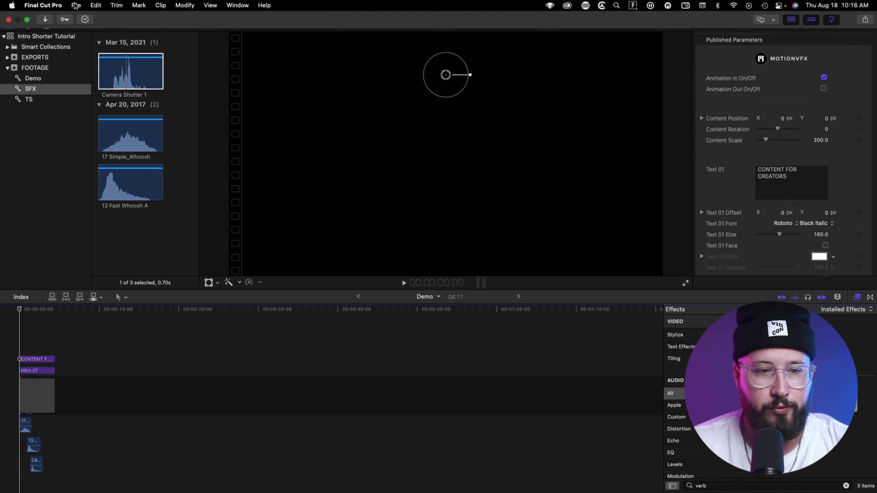
Step: Export the Demo project via File > Share > Export File using the Apple ProRes 4444 codec
left_click(76, 5)
mouse_move(106, 121)
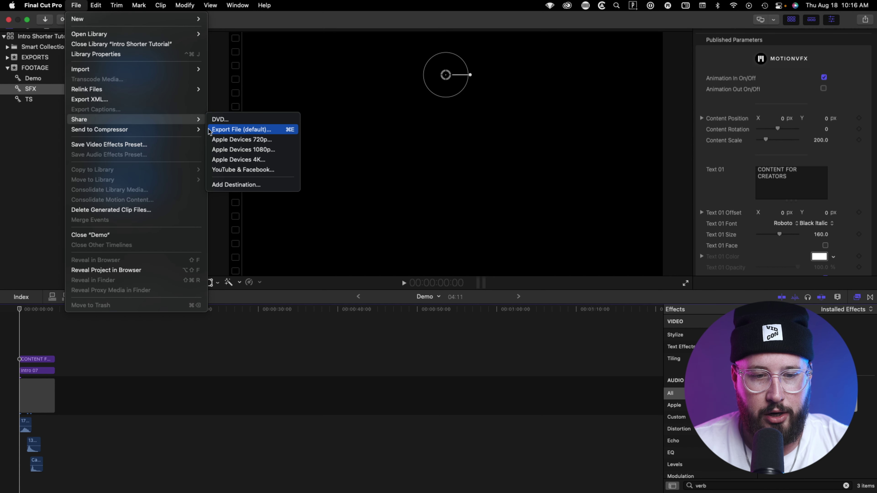
left_click(224, 130)
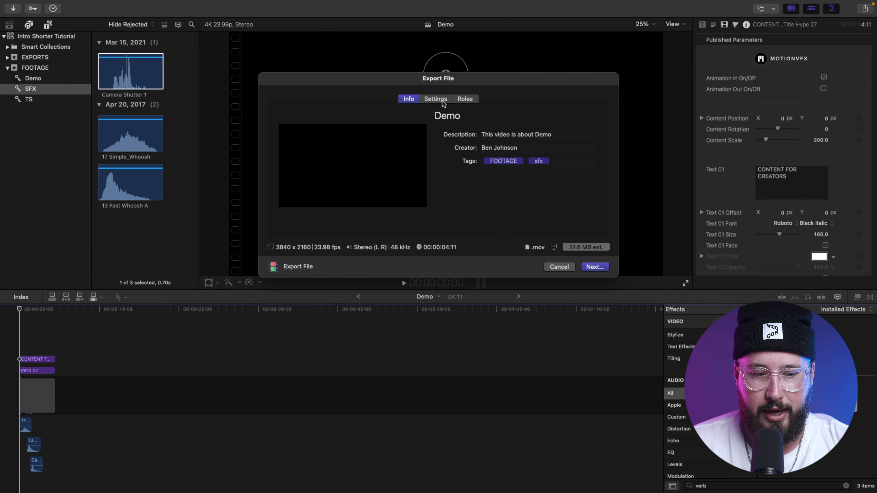
left_click(436, 99)
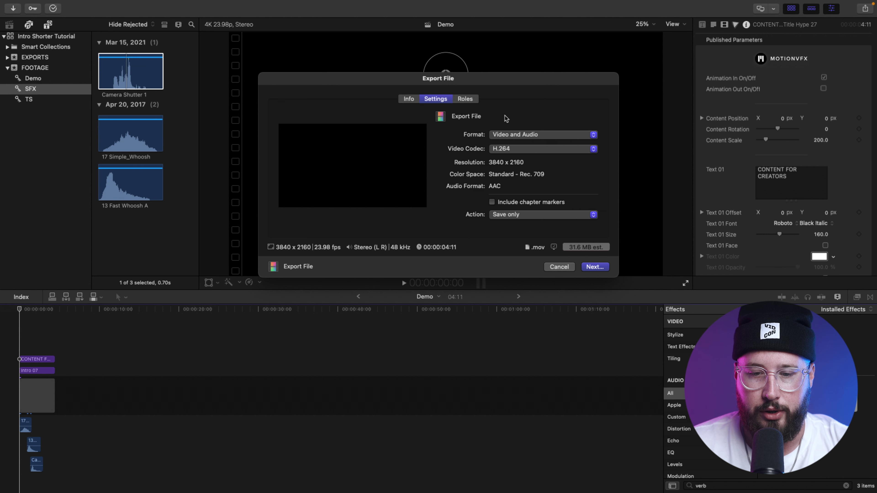
left_click(510, 152)
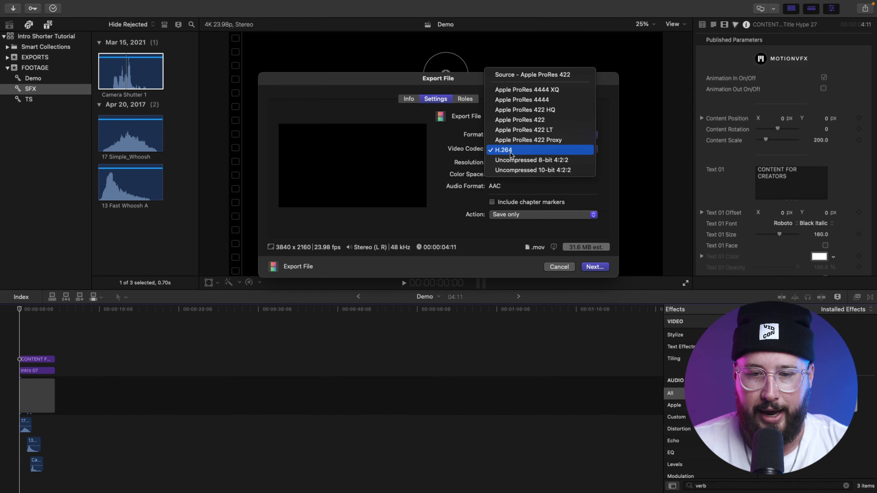
left_click(519, 101)
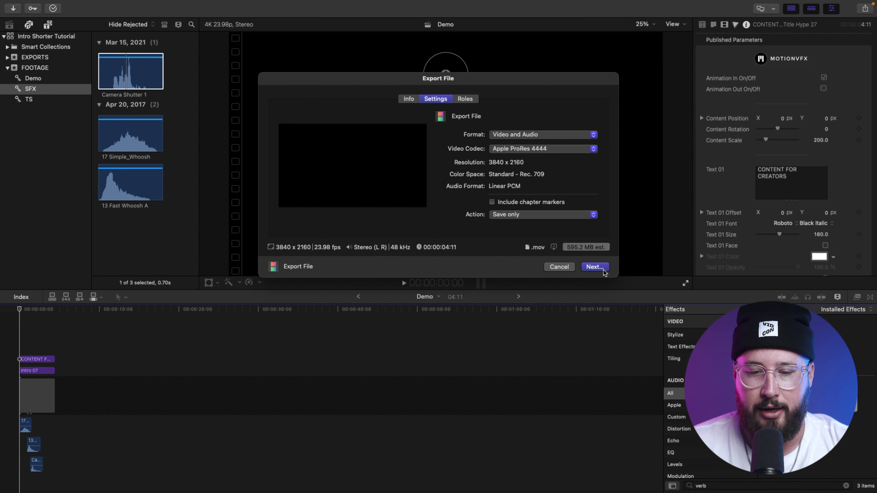
left_click(594, 267)
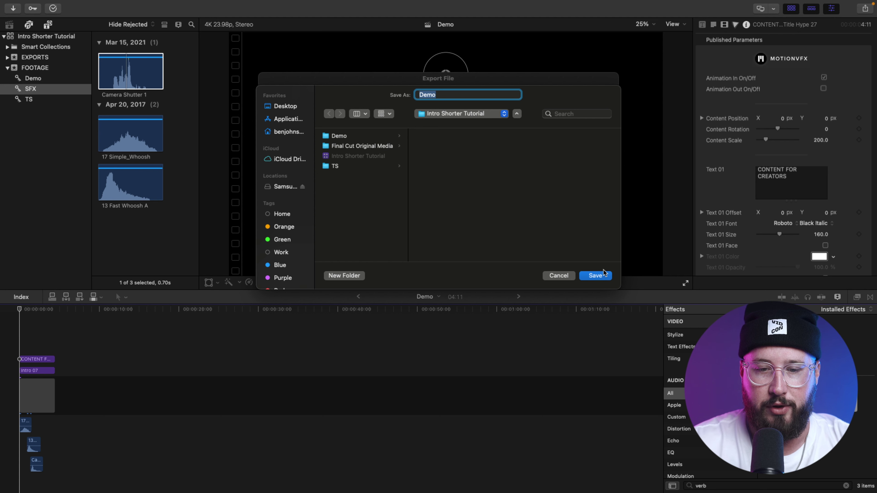
Step: Save the export as BJC TS inside a new 'exports' folder
type("BJC TS")
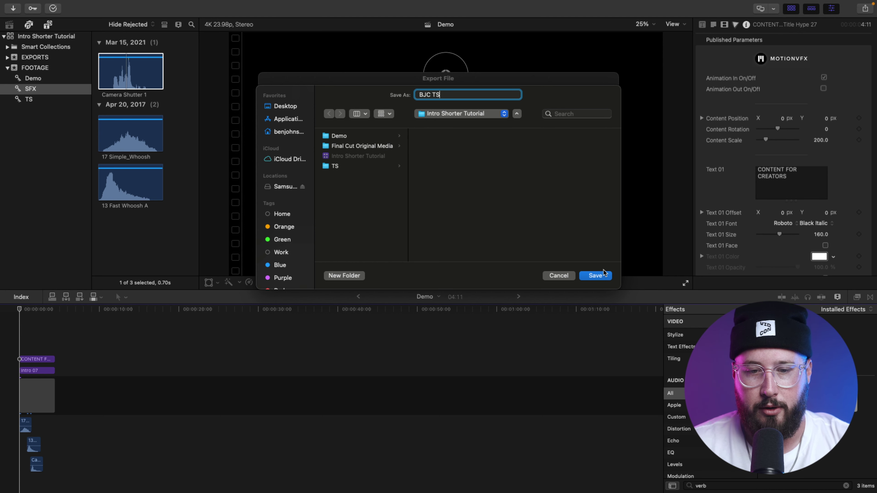
left_click(364, 207)
left_click(352, 278)
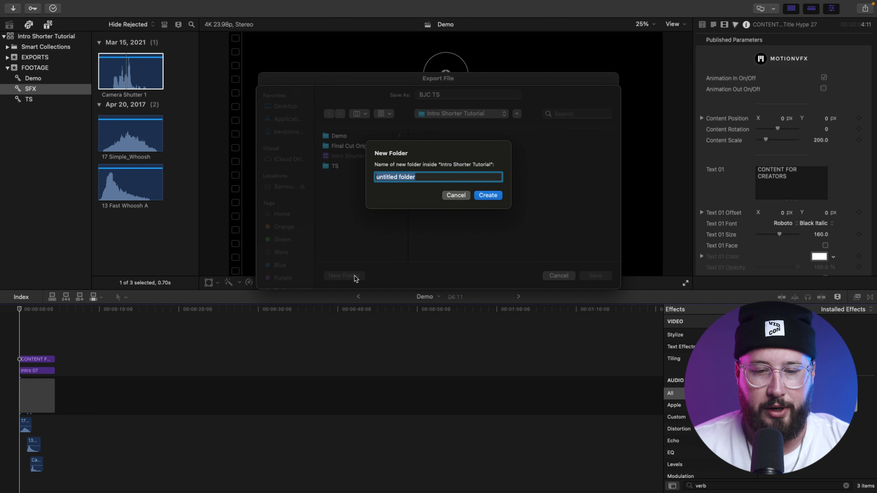
type("exports")
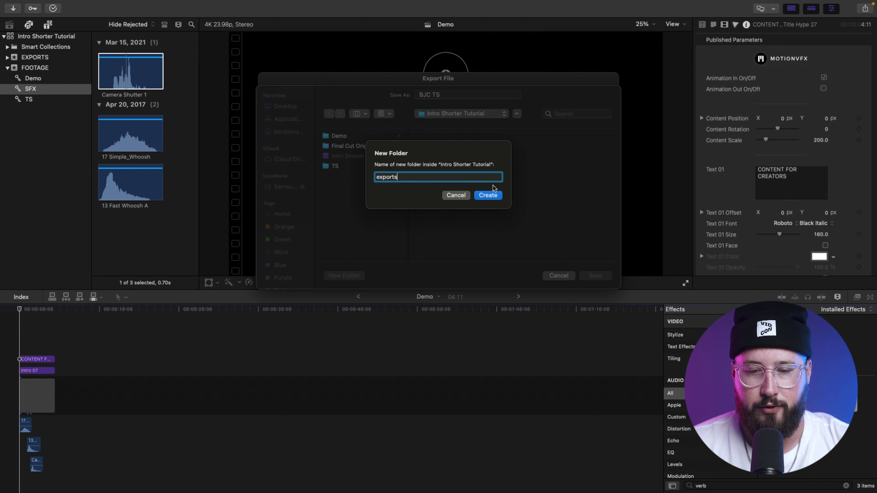
left_click(493, 195)
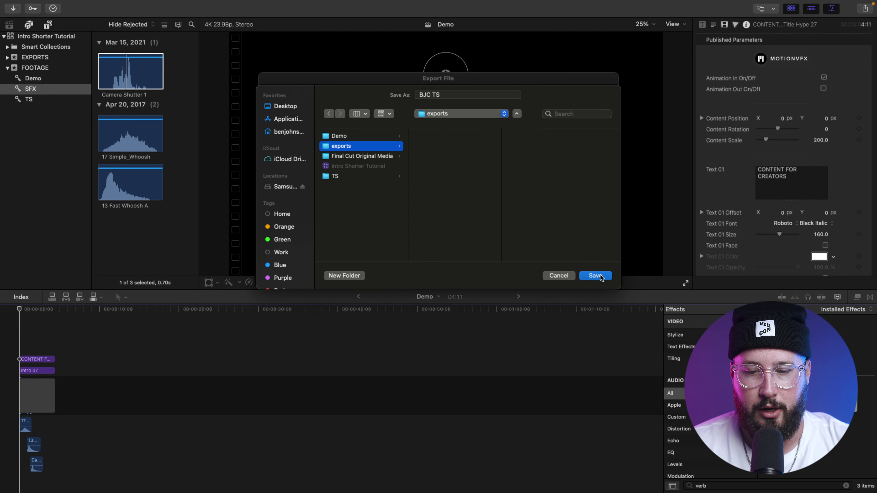
left_click(599, 275)
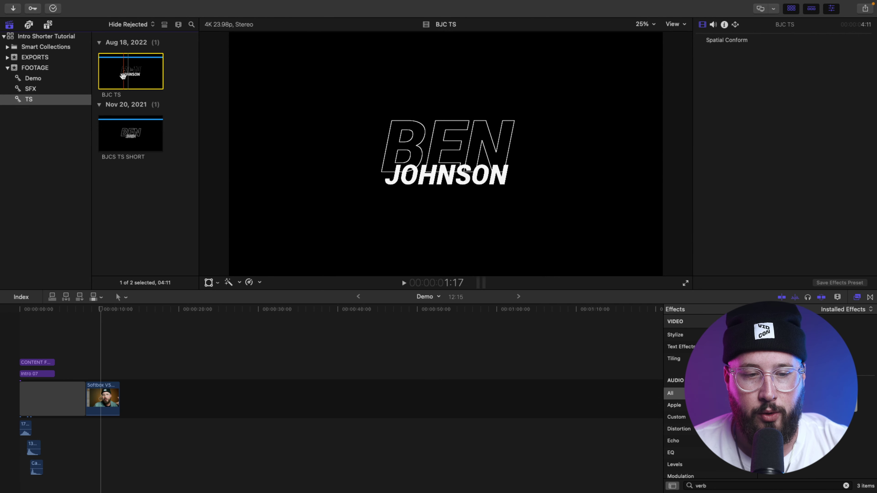
Step: Overlay BJC TS above the Softbox footage and play it back to check transparency
left_click_drag(123, 76, 102, 358)
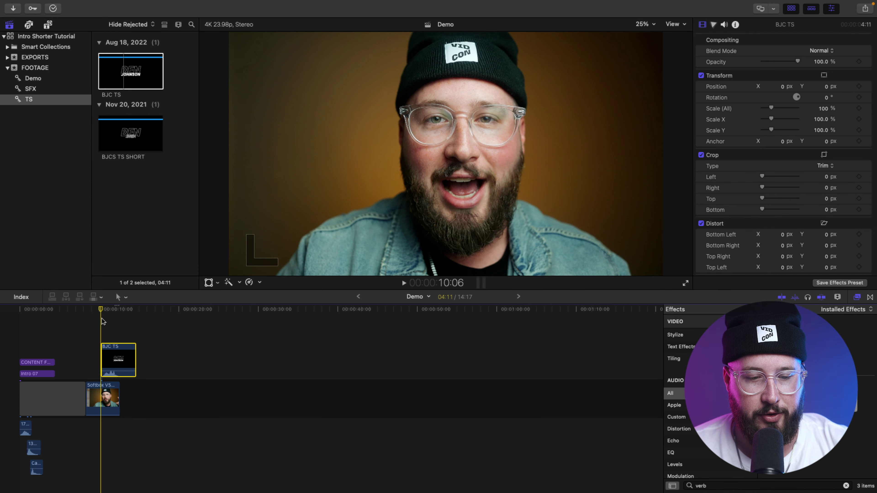
left_click(101, 309)
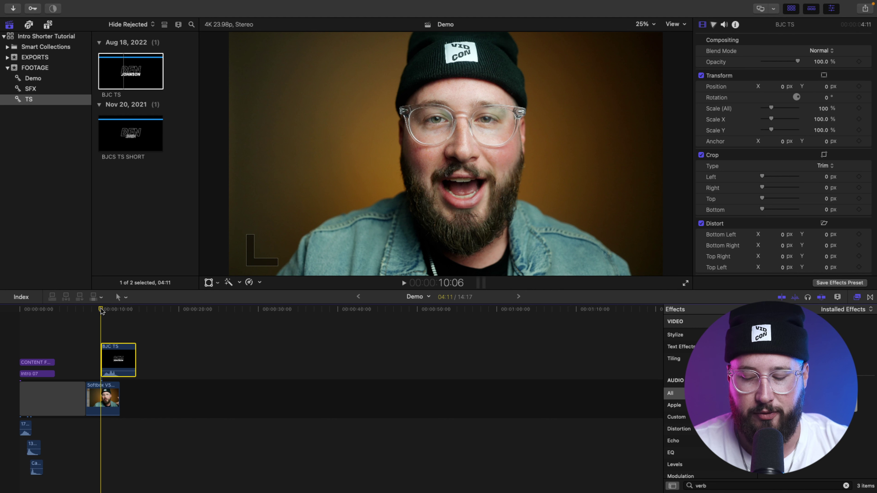
key("space")
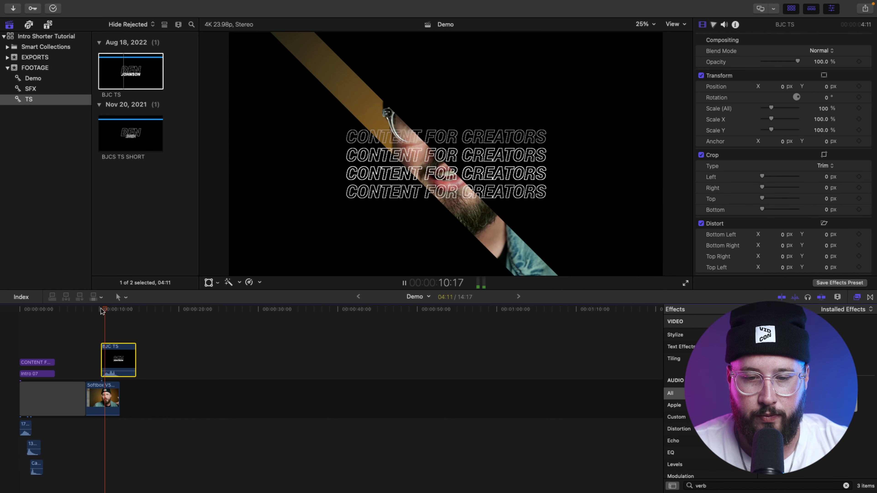
key("space")
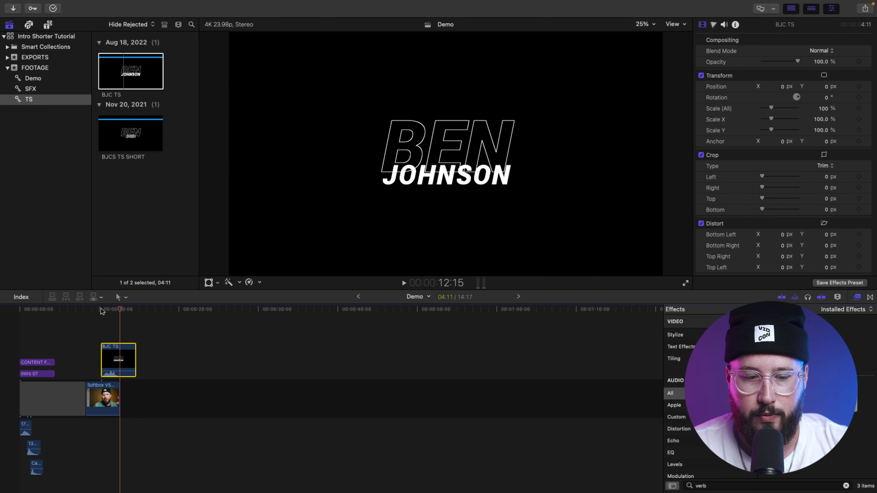